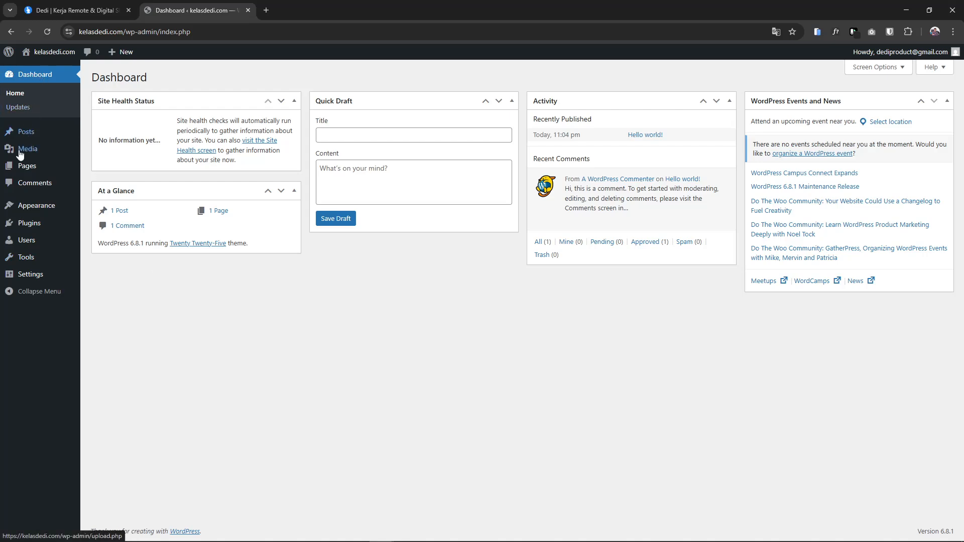
Refresh the dashboard and put the cursor in the Quick Draft title field to start the title
{"action": "mouse_move", "coordinate": [76, 237]}
{"action": "left_click", "coordinate": [11, 95]}
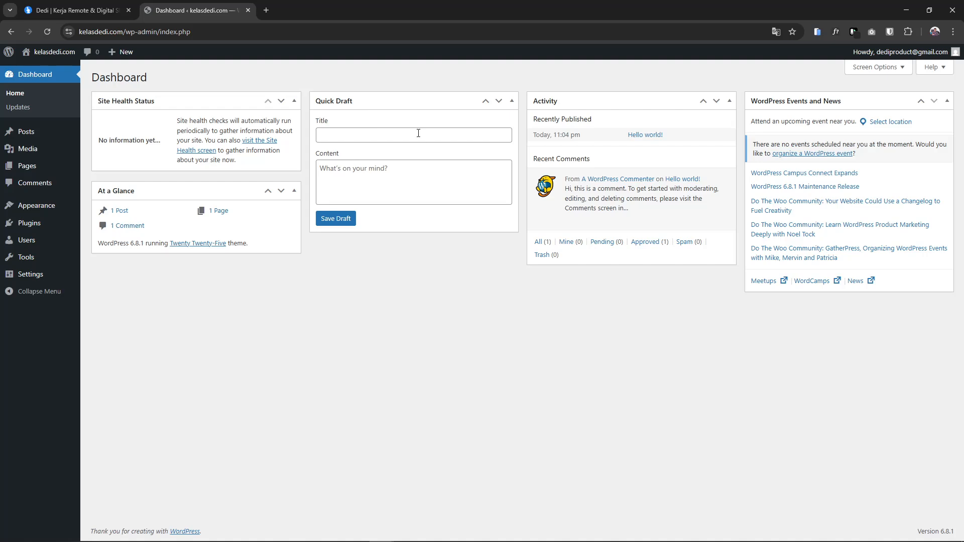
{"action": "left_click", "coordinate": [388, 137]}
{"action": "left_click", "coordinate": [388, 184]}
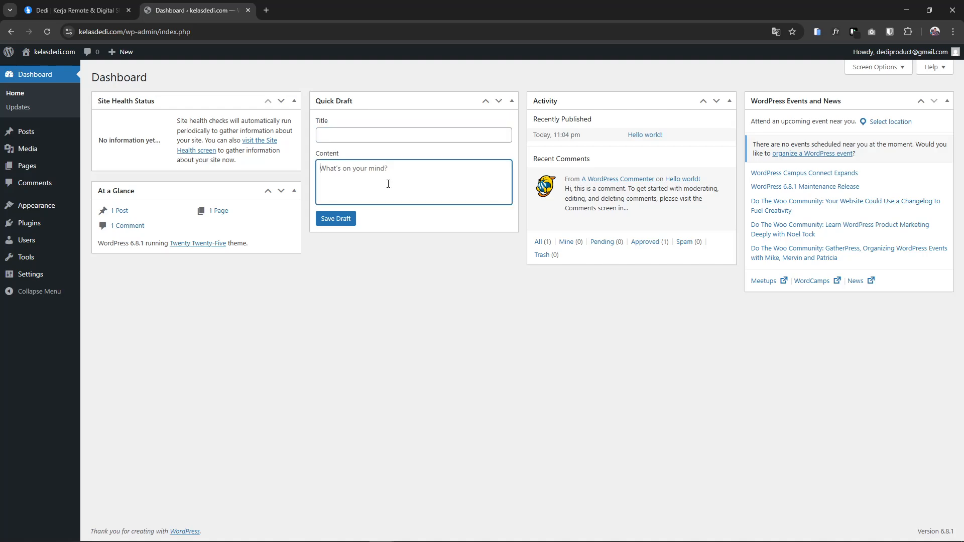
{"action": "left_click", "coordinate": [376, 137]}
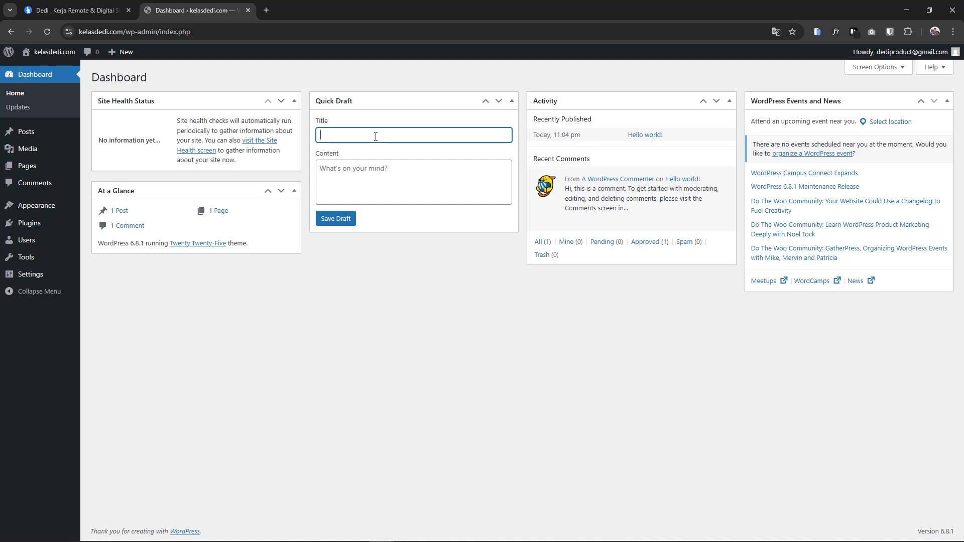
{"action": "left_click", "coordinate": [449, 279]}
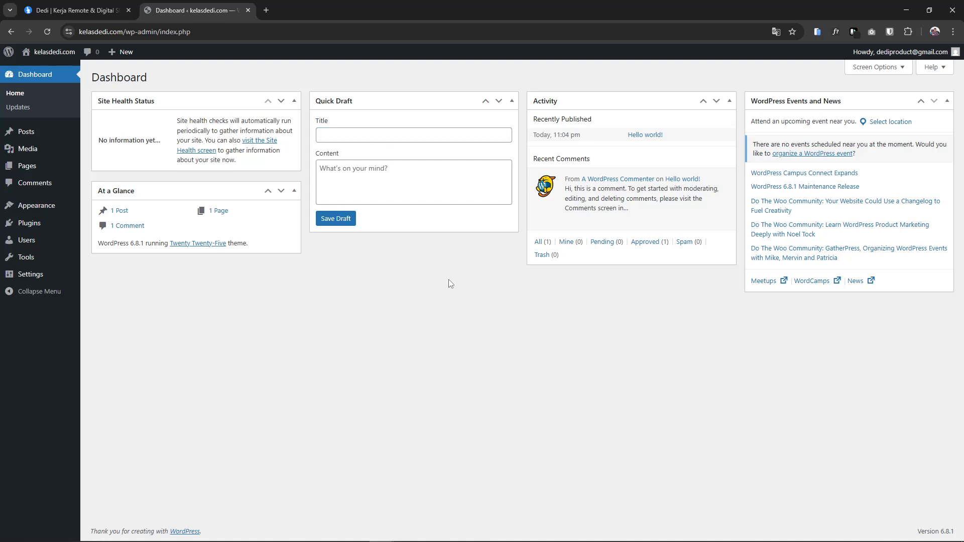
{"action": "left_click", "coordinate": [347, 134]}
{"action": "left_click", "coordinate": [345, 180]}
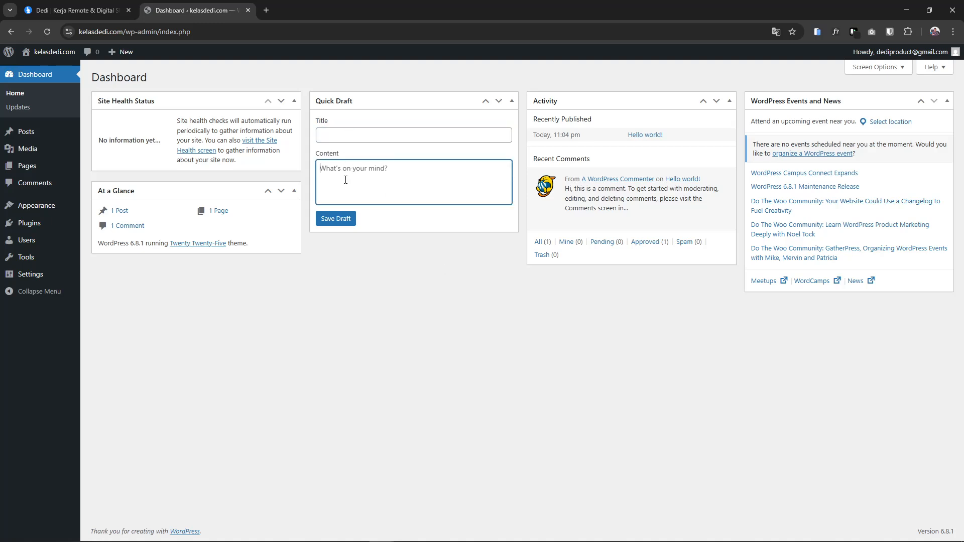
{"action": "mouse_move", "coordinate": [20, 132]}
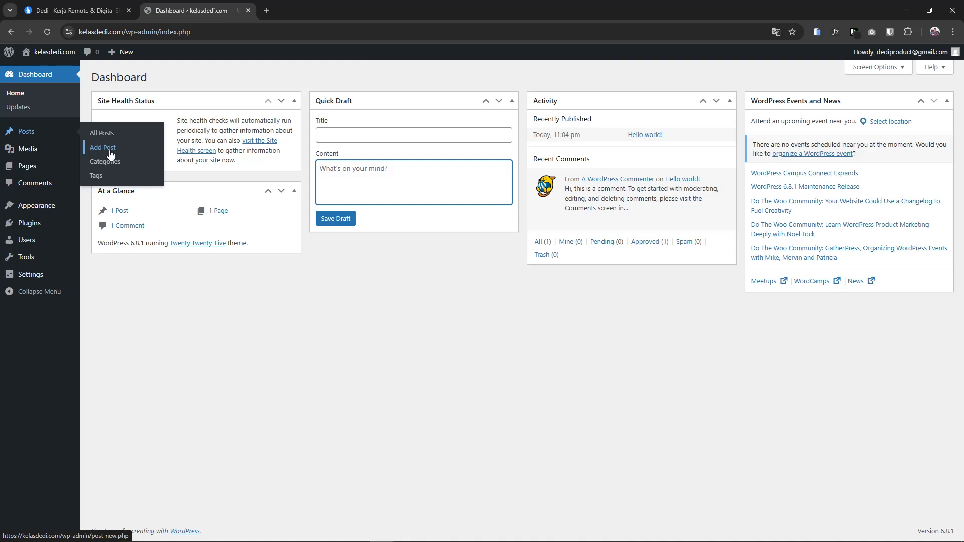
{"action": "left_click", "coordinate": [451, 349]}
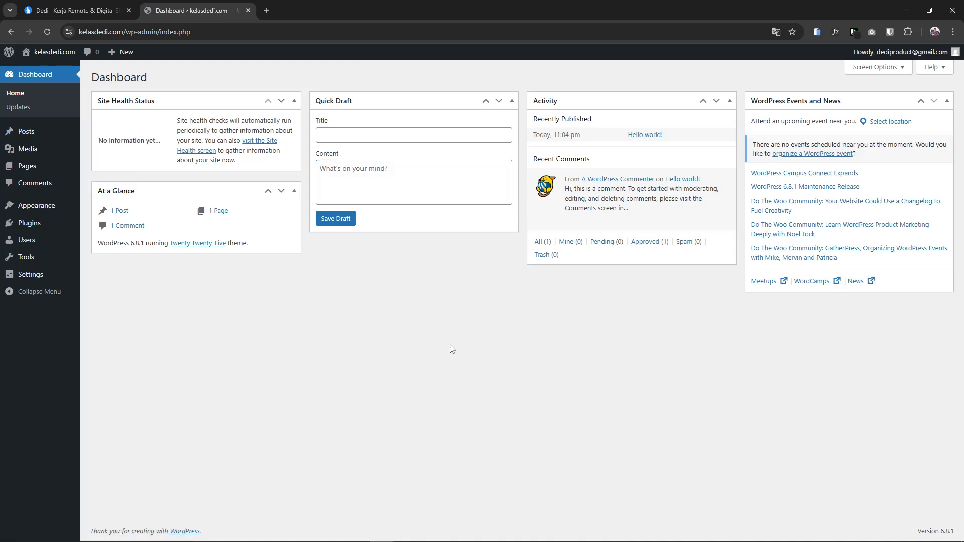
{"action": "left_click", "coordinate": [368, 136]}
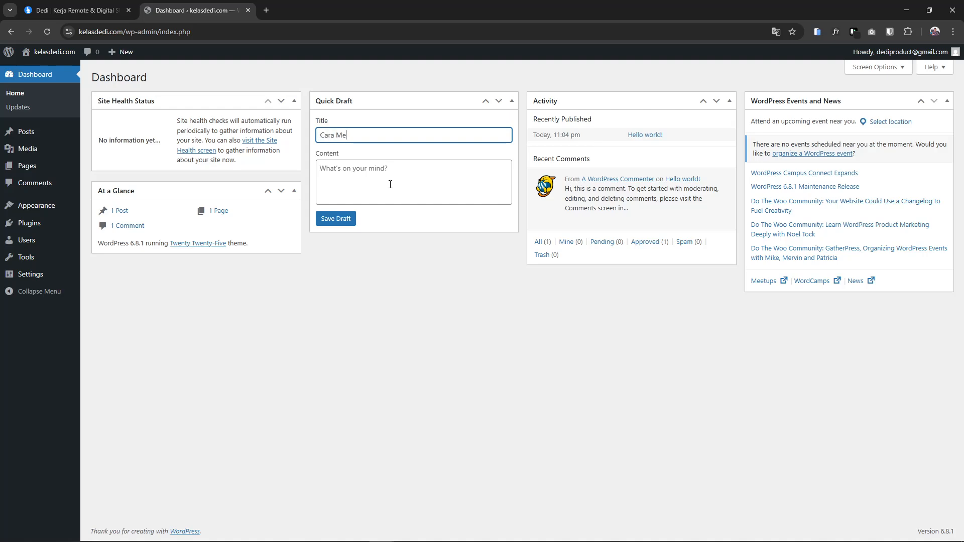
Finish the title 'Cara Membuat Website Company Profile', add the tutorial description, and save the draft
{"action": "type", "text": "t Website COmpany Profile"}
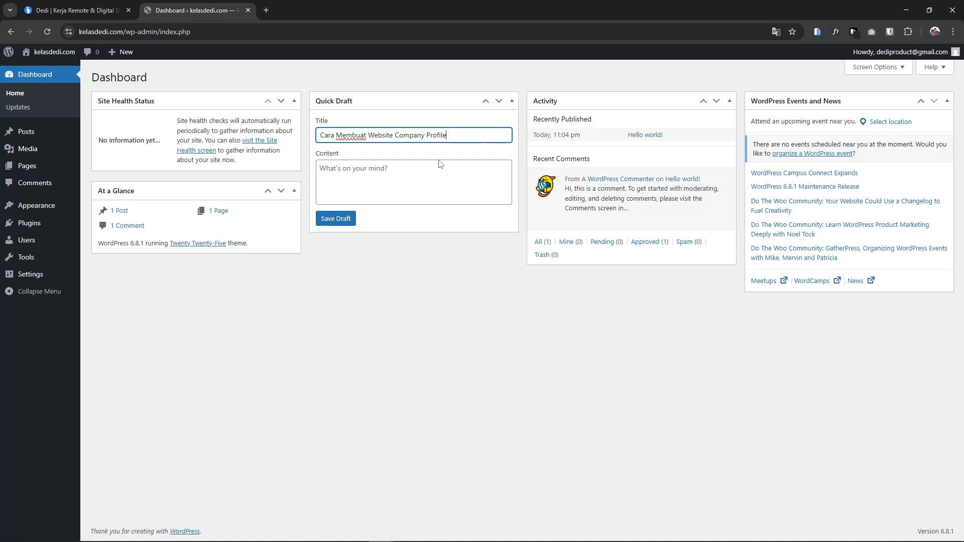
{"action": "left_click", "coordinate": [441, 165]}
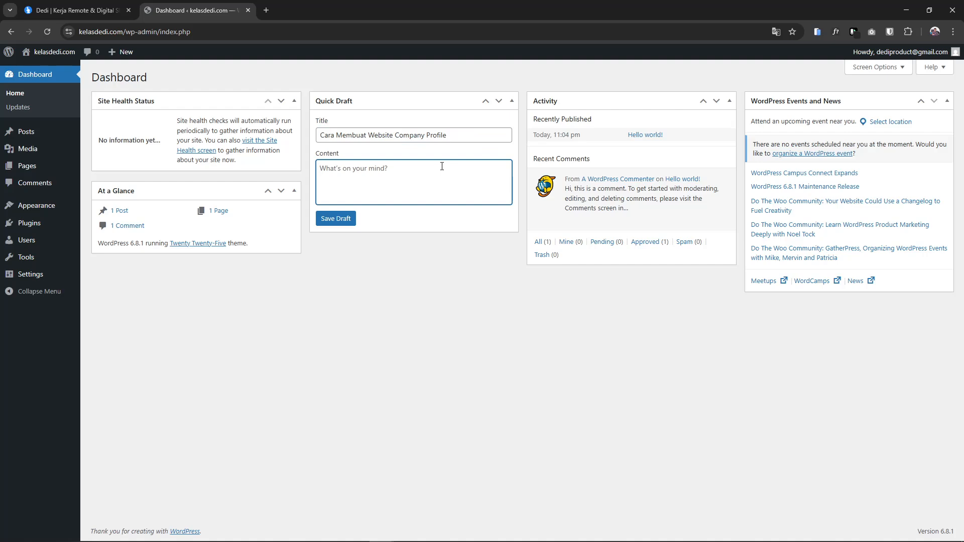
{"action": "type", "text": "Berisi tutorial lengkap dan p"}
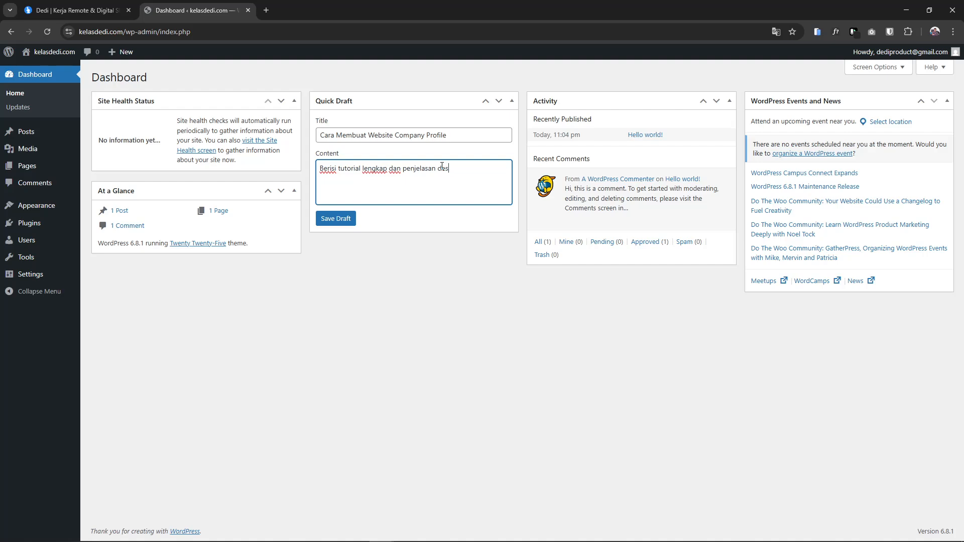
{"action": "type", "text": "enjelasan detail seputar cara buat web company profile"}
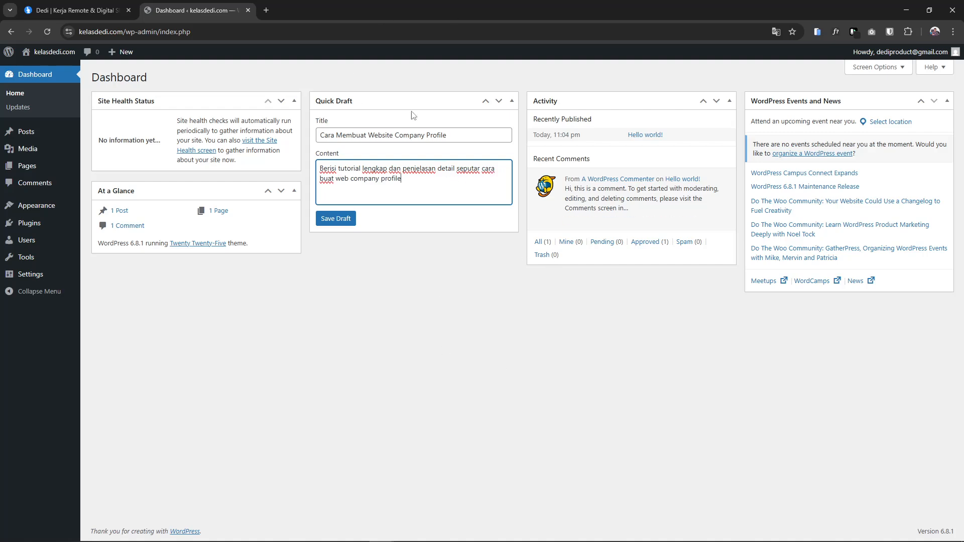
{"action": "left_click", "coordinate": [336, 220]}
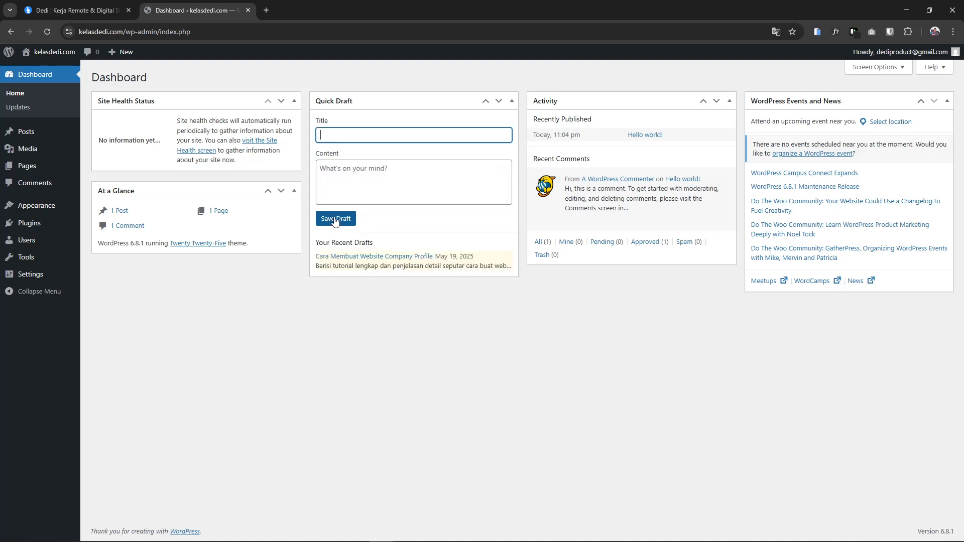
{"action": "left_click", "coordinate": [453, 315]}
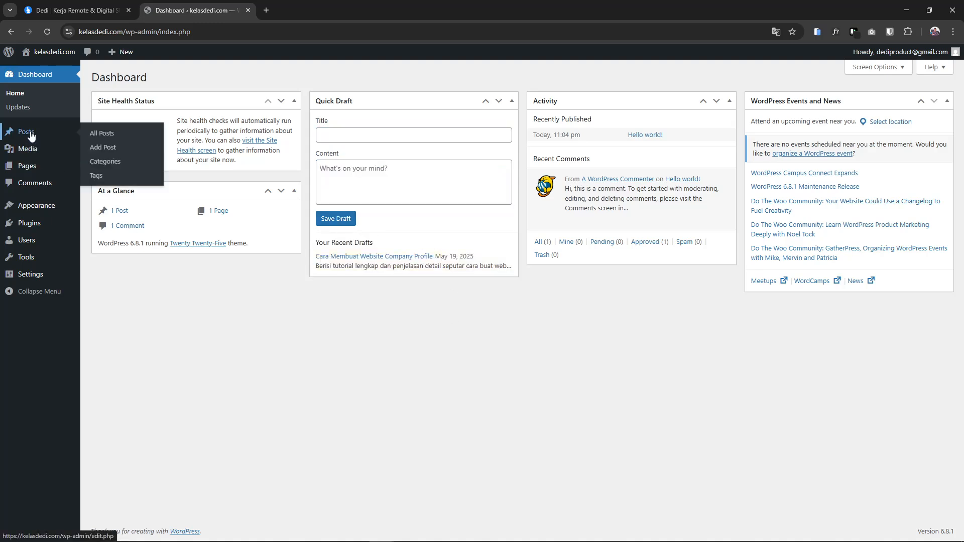
{"action": "mouse_move", "coordinate": [591, 185]}
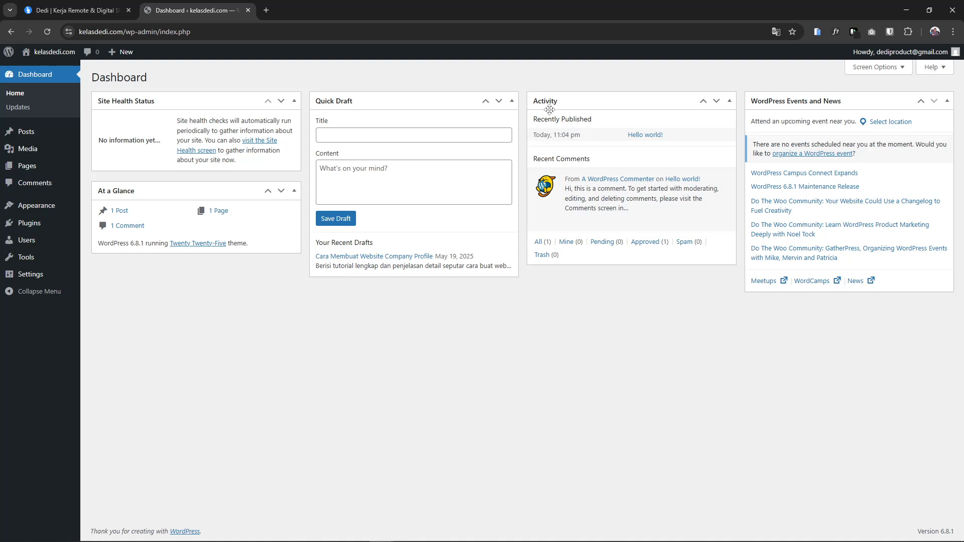
Zoom the dashboard page to 110%
{"action": "mouse_move", "coordinate": [618, 165]}
{"action": "left_click", "coordinate": [874, 67]}
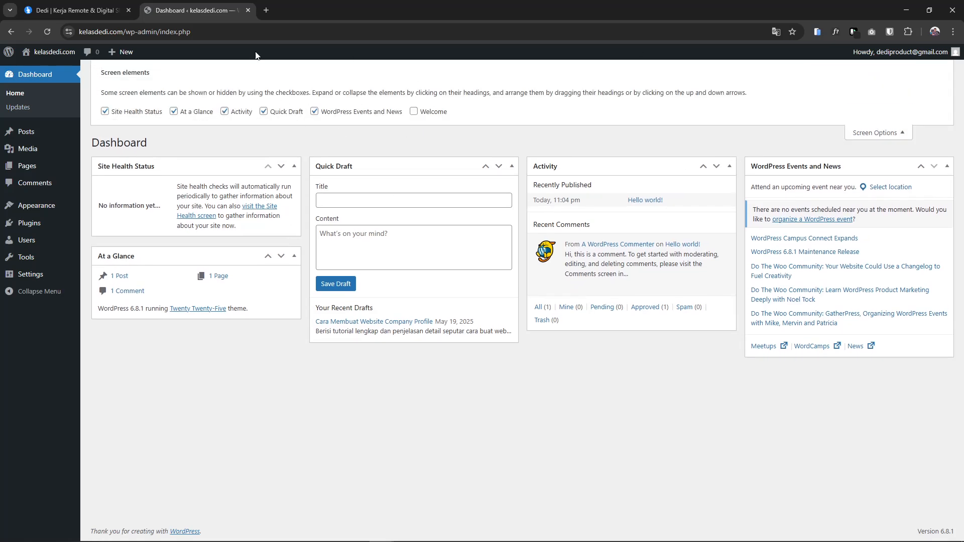
{"action": "left_click", "coordinate": [887, 132]}
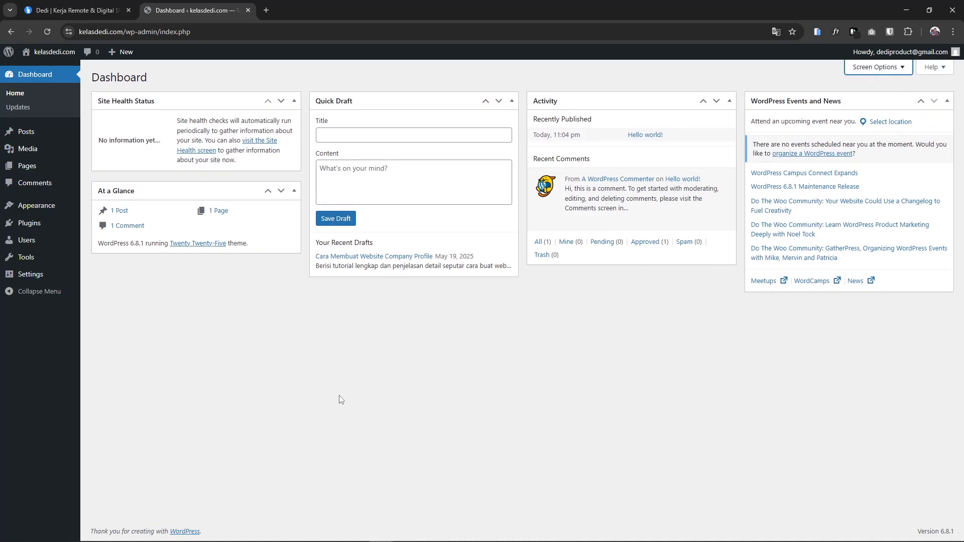
{"action": "key", "text": "ctrl+0"}
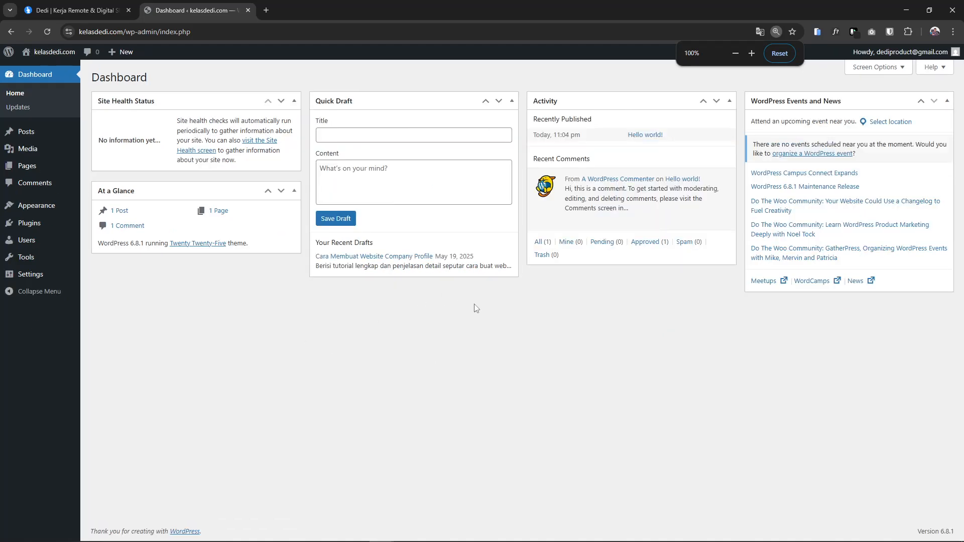
{"action": "key", "text": "ctrl+plus"}
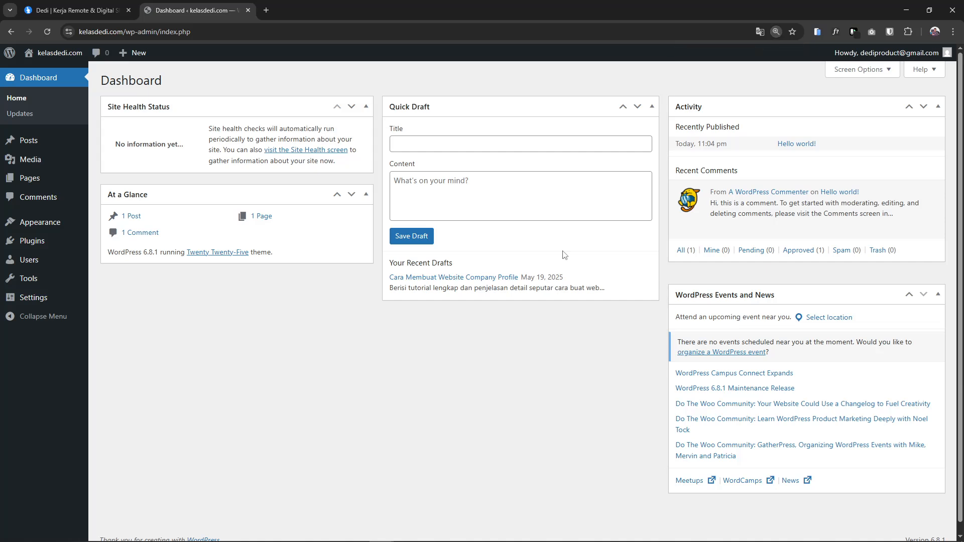
In Screen Options, hide the WordPress Events and News, Activity and At a Glance boxes
{"action": "left_click", "coordinate": [866, 74]}
{"action": "left_click", "coordinate": [870, 70]}
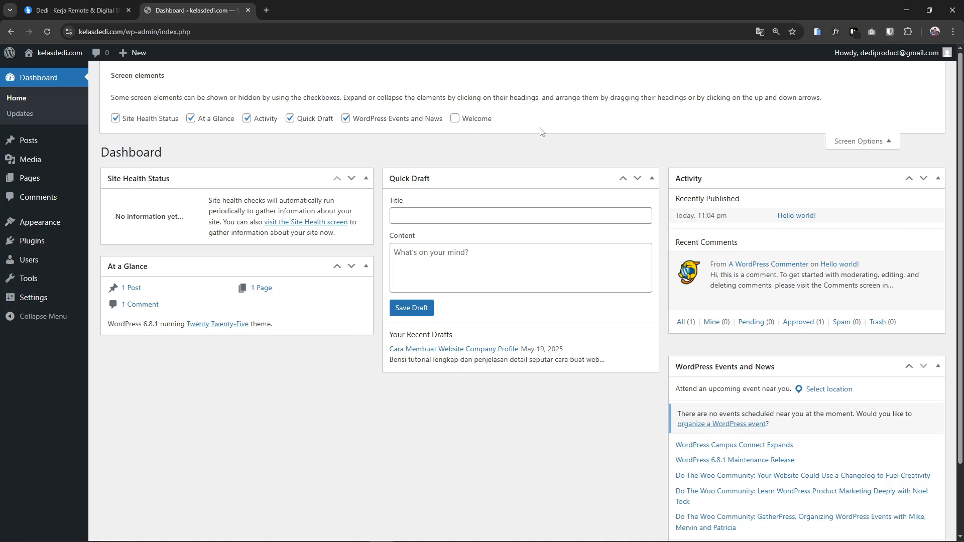
{"action": "left_click", "coordinate": [382, 119]}
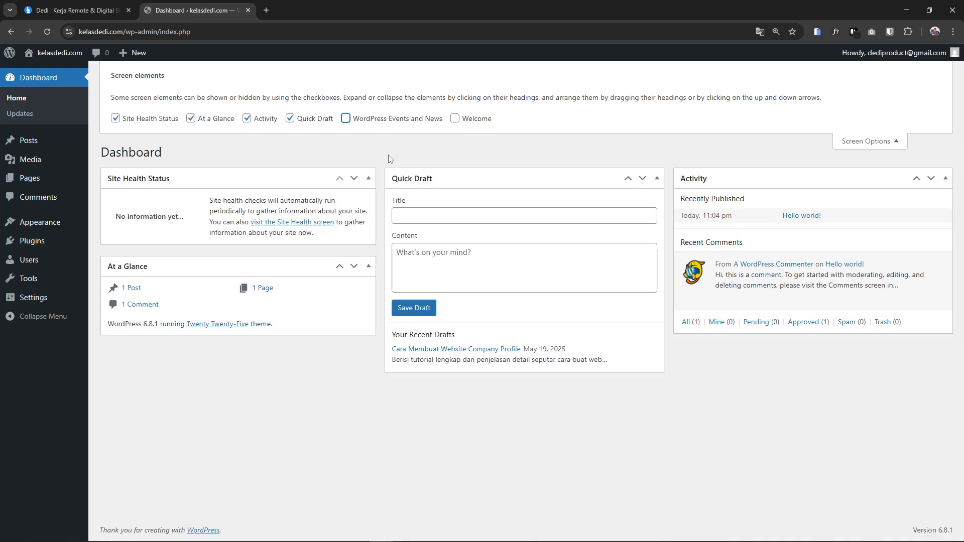
{"action": "left_click", "coordinate": [248, 119]}
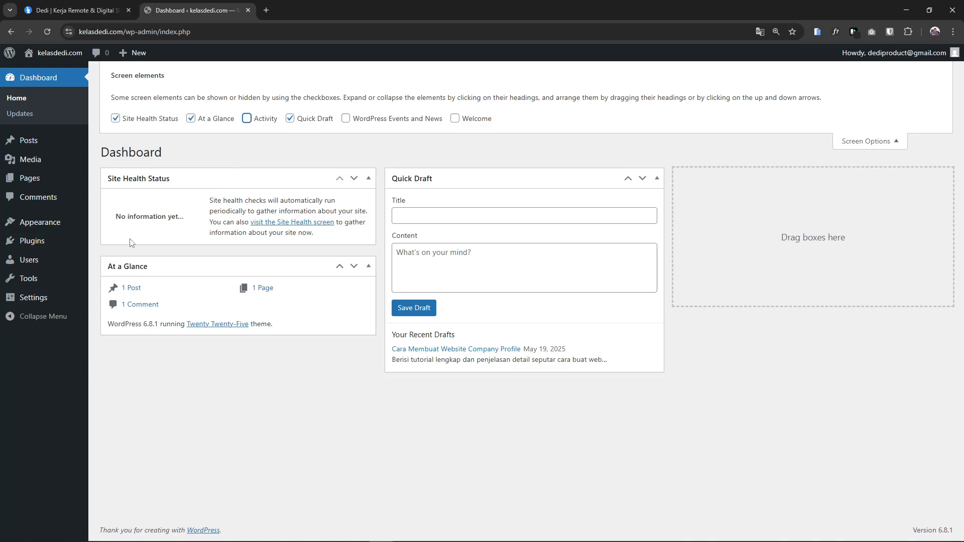
{"action": "left_click", "coordinate": [210, 119]}
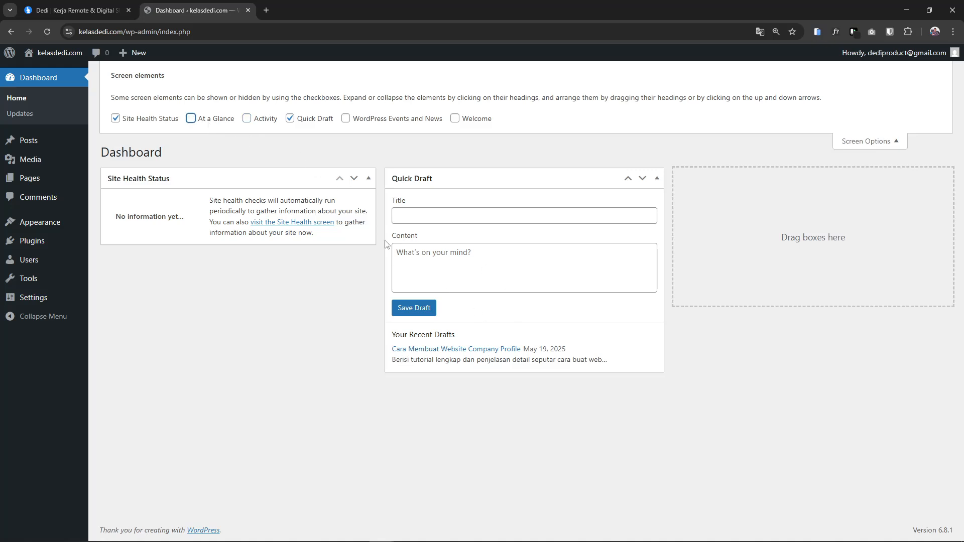
{"action": "left_click", "coordinate": [855, 144]}
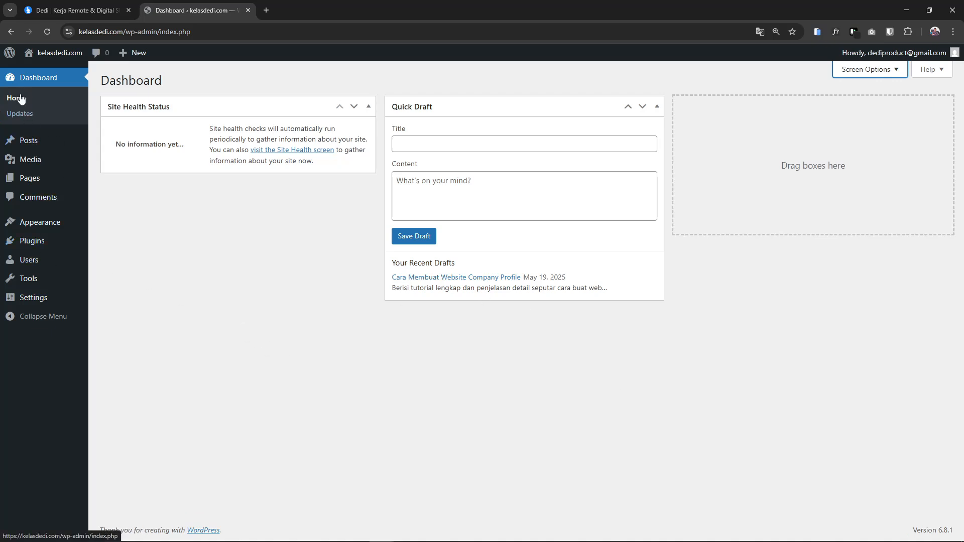
Check on the Updates page that WordPress 6.8.1, plugins and themes are all current
{"action": "left_click", "coordinate": [19, 115]}
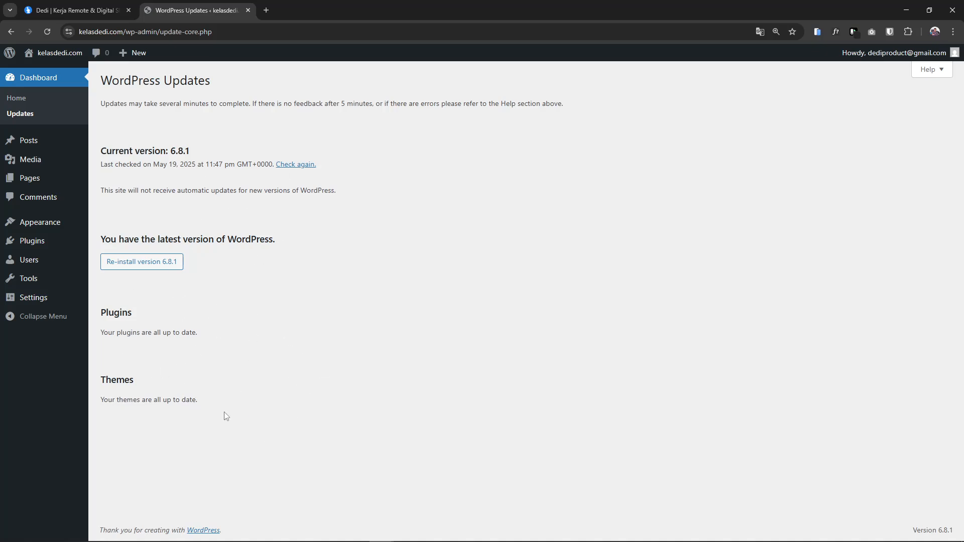
{"action": "left_click_drag", "start_coordinate": [163, 334], "coordinate": [201, 339]}
{"action": "left_click", "coordinate": [234, 347]}
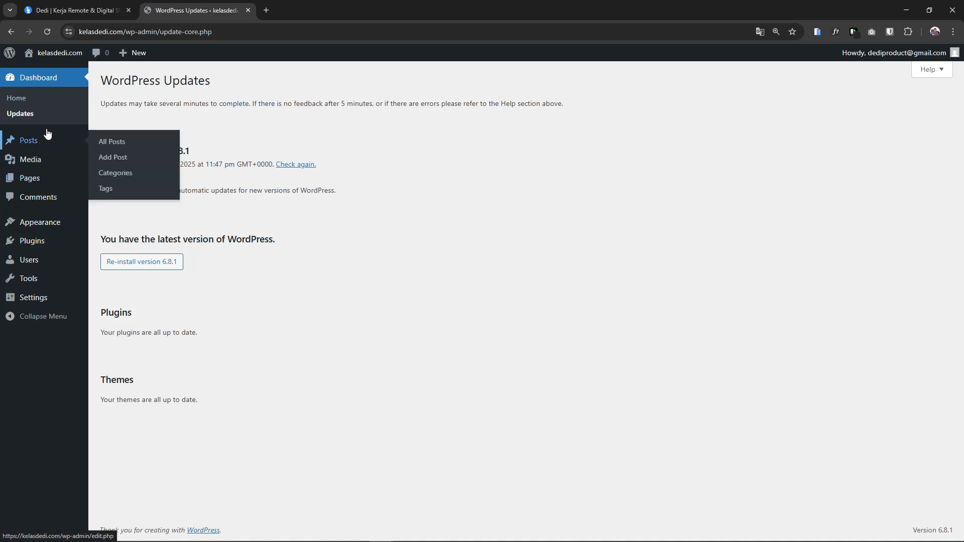
Browse the Published and Drafts filters in All Posts, then trash the Hello world! post
{"action": "left_click", "coordinate": [30, 143]}
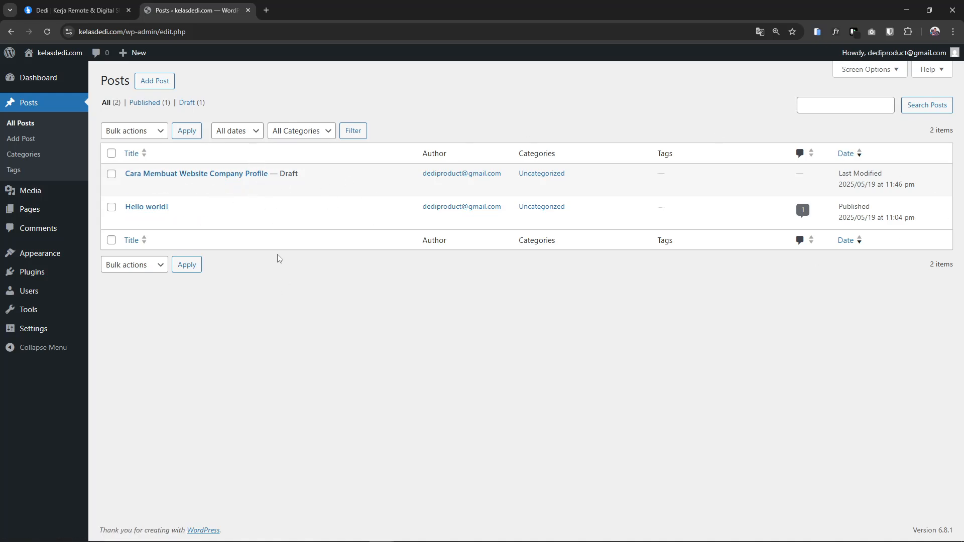
{"action": "left_click", "coordinate": [168, 105]}
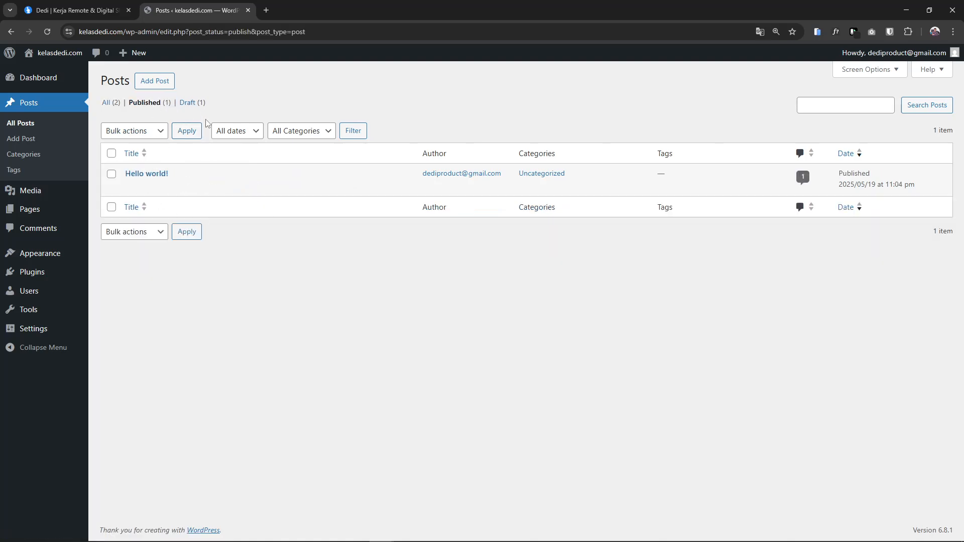
{"action": "left_click", "coordinate": [189, 103]}
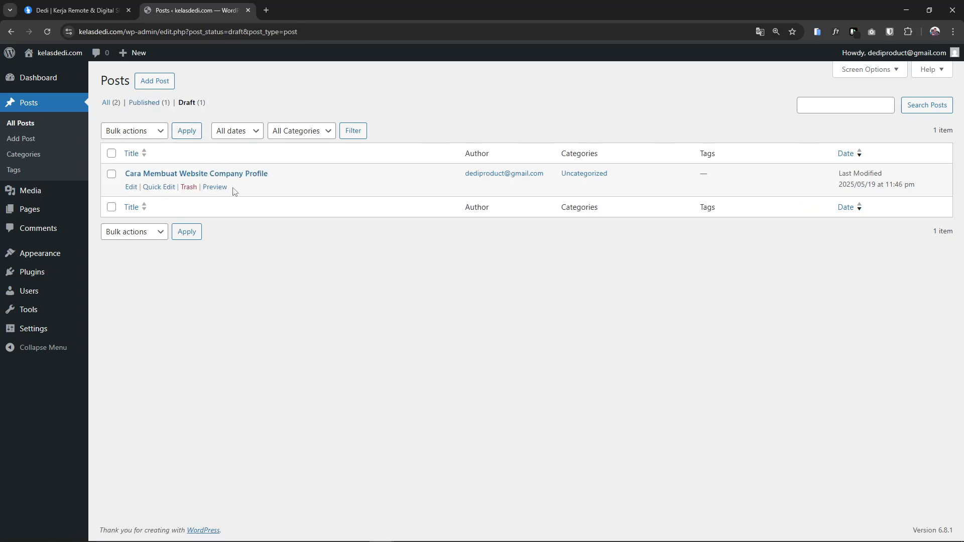
{"action": "left_click", "coordinate": [107, 103]}
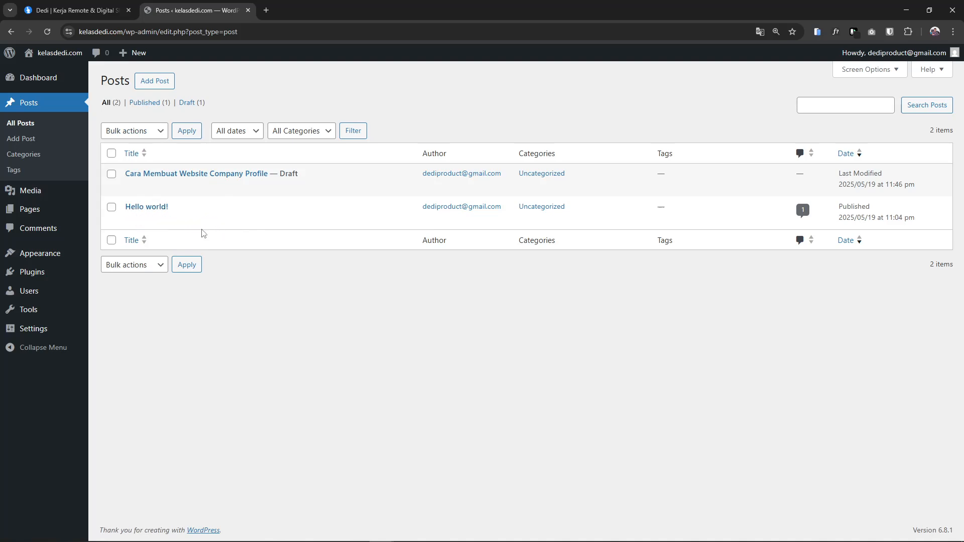
{"action": "left_click", "coordinate": [188, 220]}
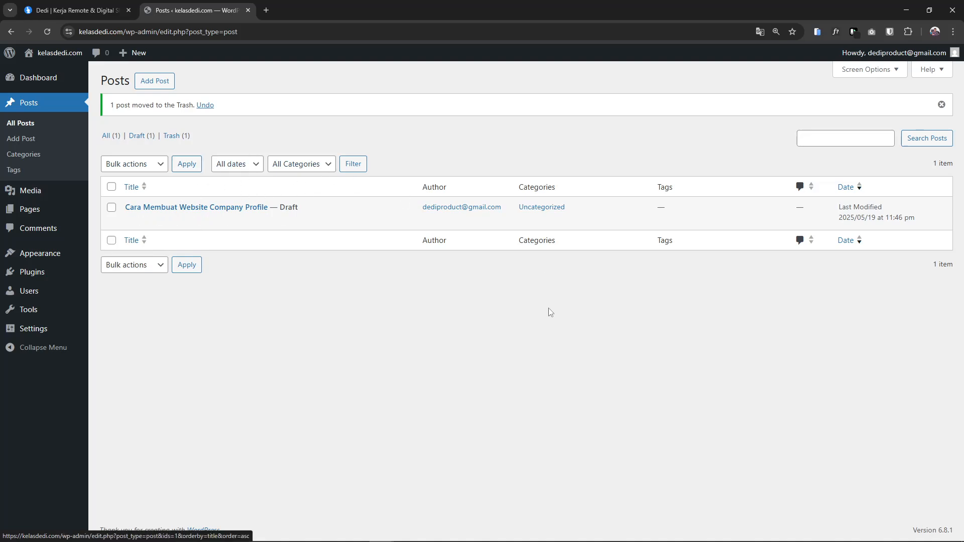
{"action": "left_click", "coordinate": [156, 81]}
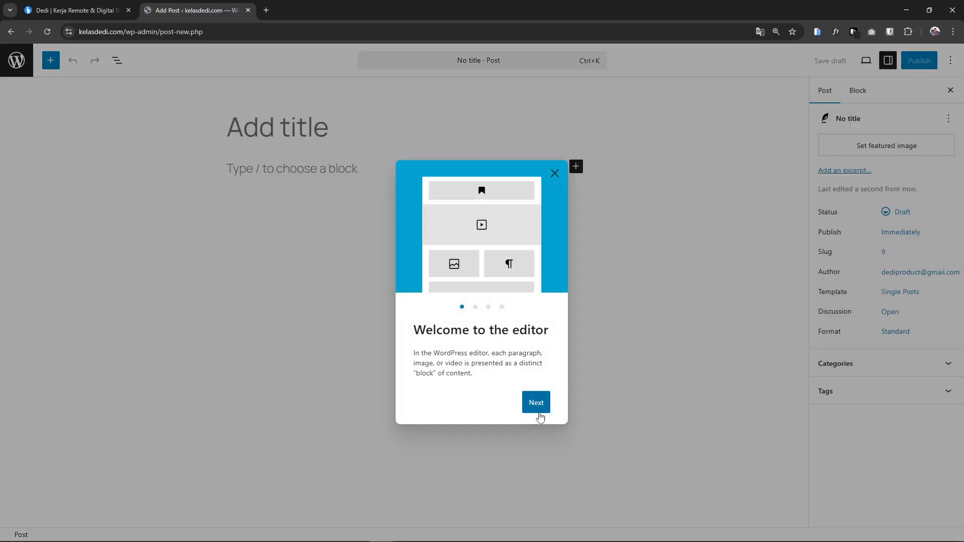
Dismiss the welcome guide, title the post 'Cara Membuat LandingPage' and add the paragraph 'isi contentnya'
{"action": "left_click", "coordinate": [539, 409]}
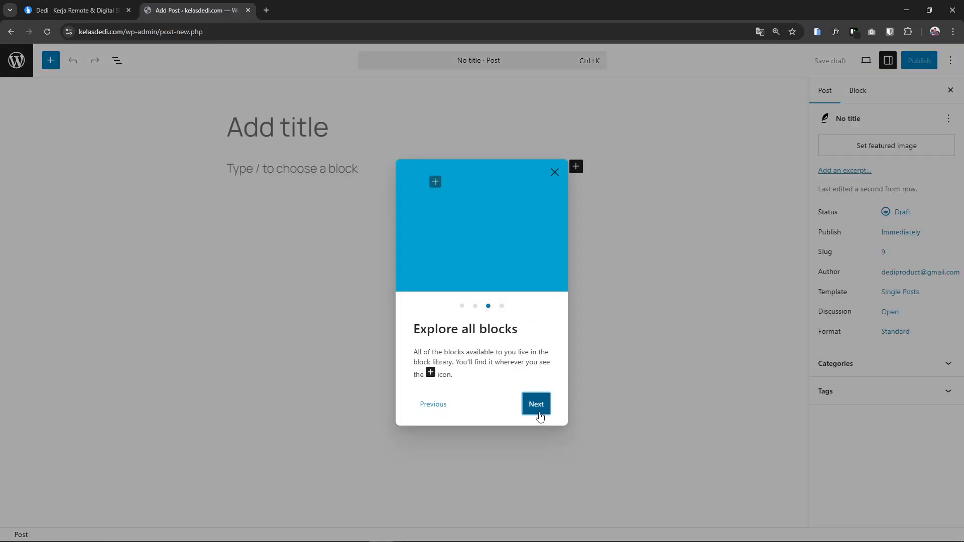
{"action": "left_click", "coordinate": [539, 409]}
{"action": "left_click", "coordinate": [539, 409]}
{"action": "left_click", "coordinate": [539, 407]}
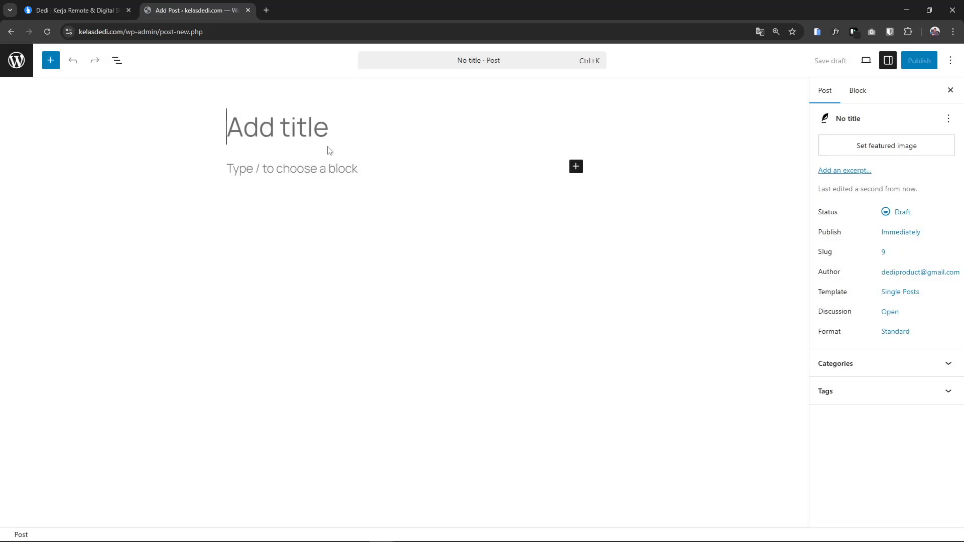
{"action": "type", "text": "Cara M"}
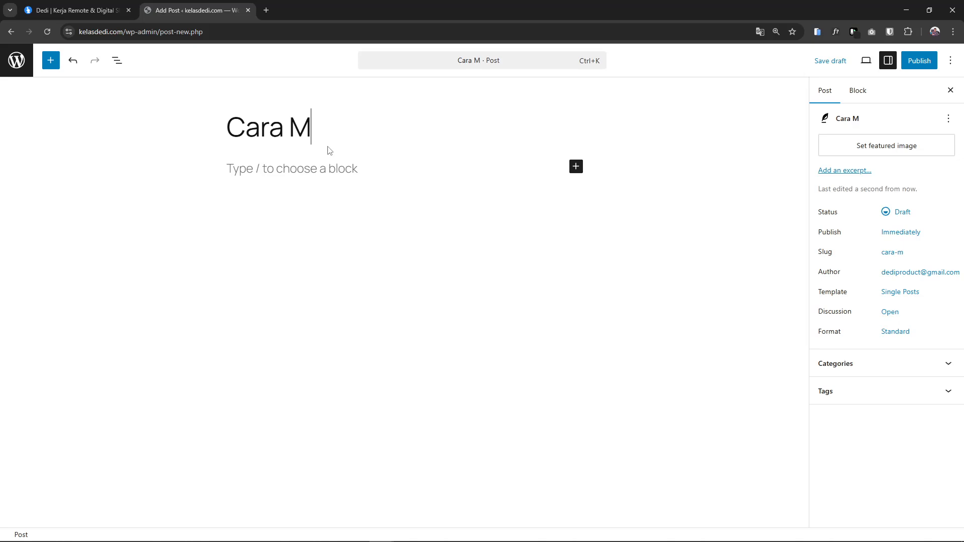
{"action": "type", "text": "embuat LandingPage"}
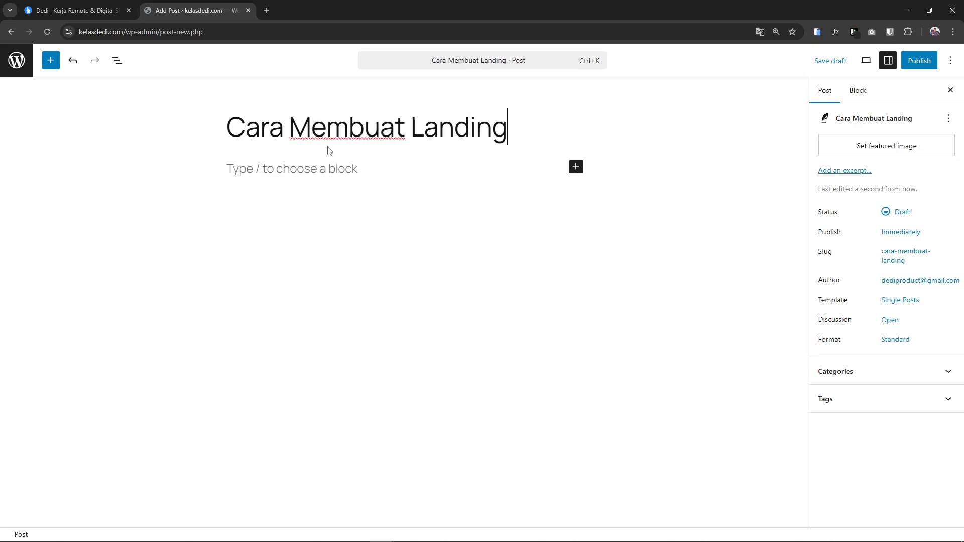
{"action": "left_click", "coordinate": [317, 170]}
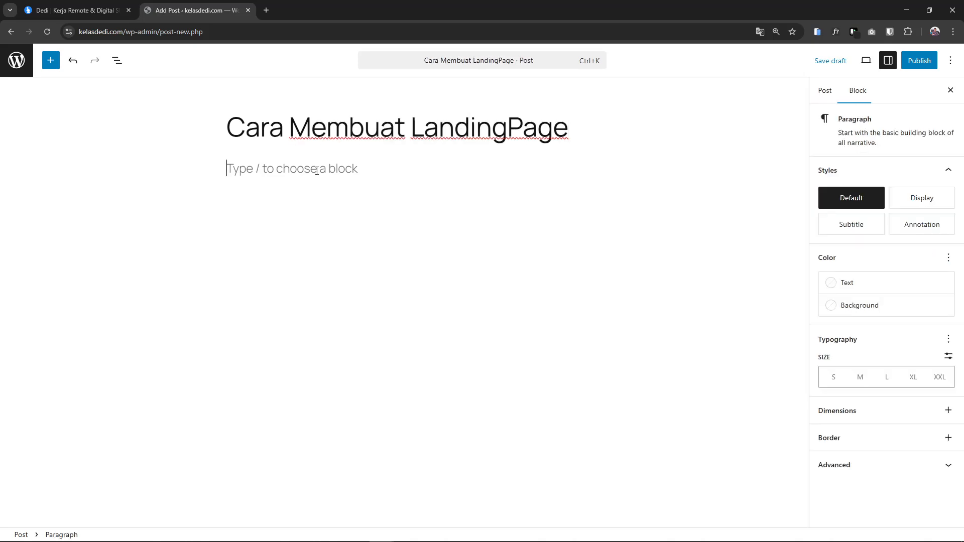
{"action": "type", "text": "isi contentnya"}
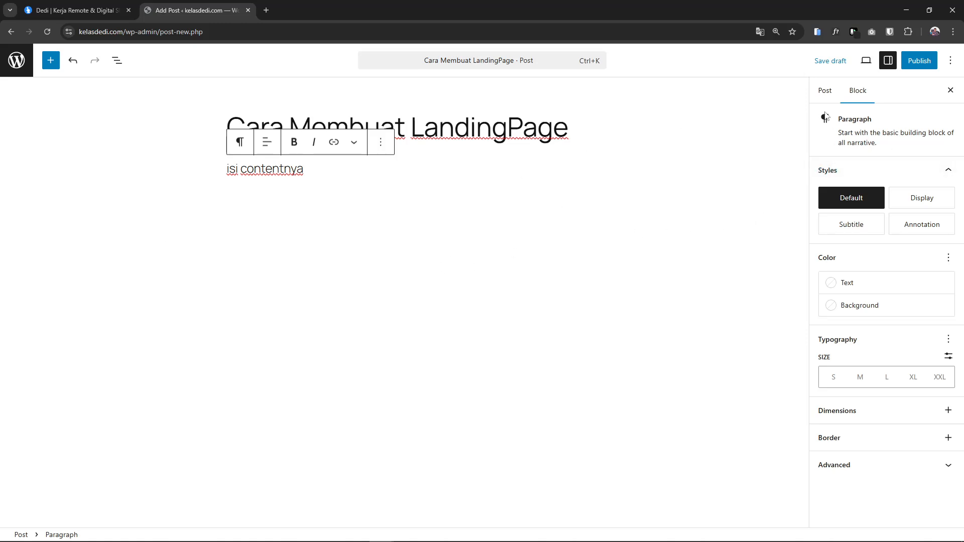
Review the post's status and set its publish date to now in the Post sidebar
{"action": "left_click", "coordinate": [826, 94]}
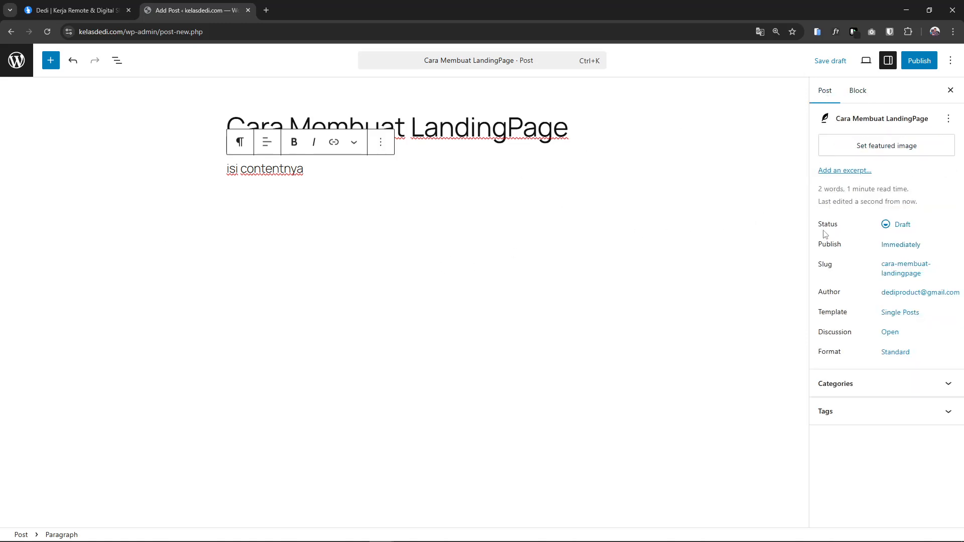
{"action": "left_click", "coordinate": [901, 225]}
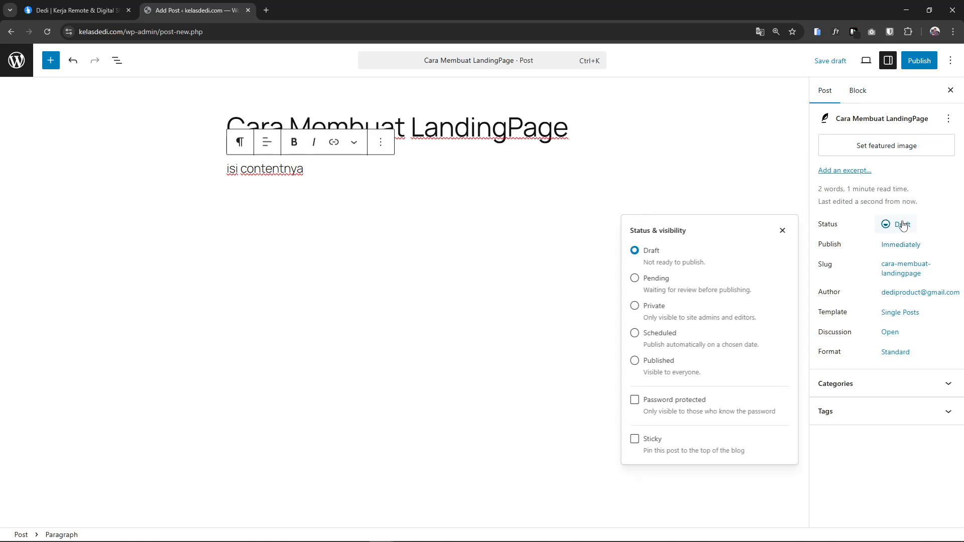
{"action": "left_click", "coordinate": [902, 226]}
{"action": "left_click", "coordinate": [914, 251]}
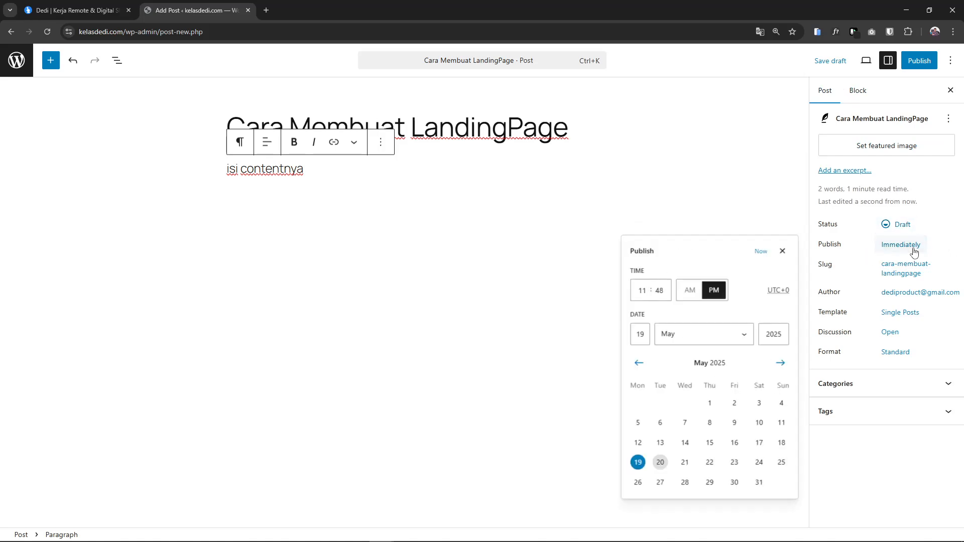
{"action": "left_click", "coordinate": [913, 251]}
{"action": "left_click", "coordinate": [884, 247]}
{"action": "left_click", "coordinate": [762, 252]}
{"action": "left_click", "coordinate": [906, 246]}
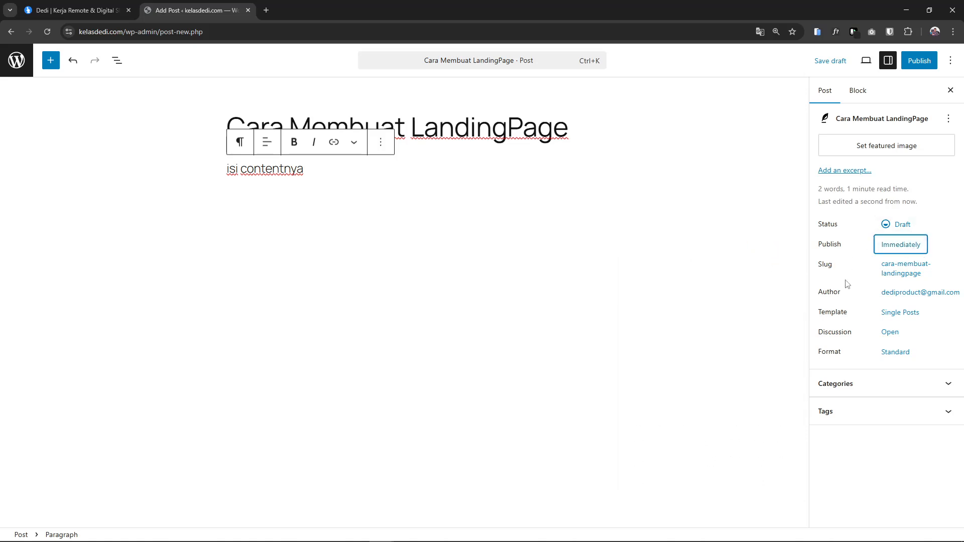
Look over the post's slug and author settings, including the available authors list
{"action": "left_click", "coordinate": [906, 275]}
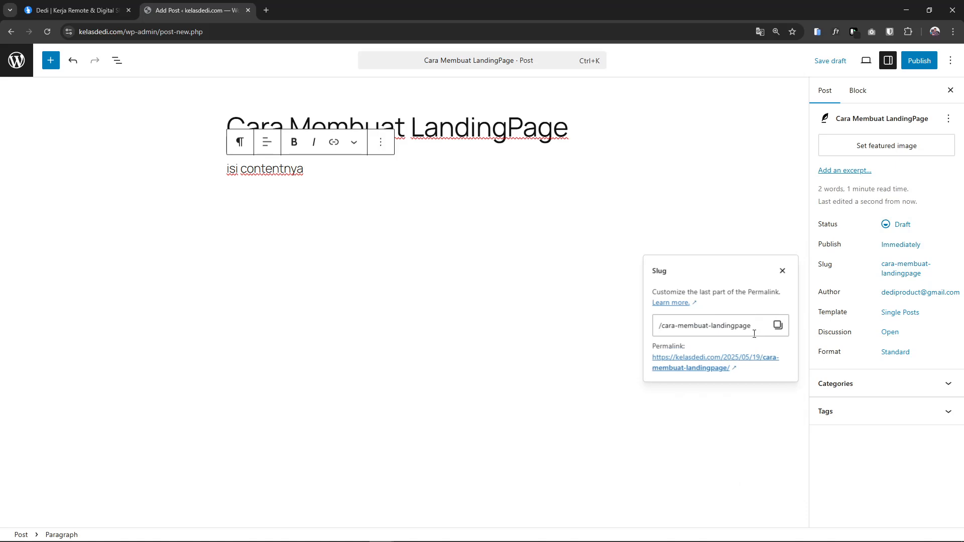
{"action": "left_click", "coordinate": [916, 273]}
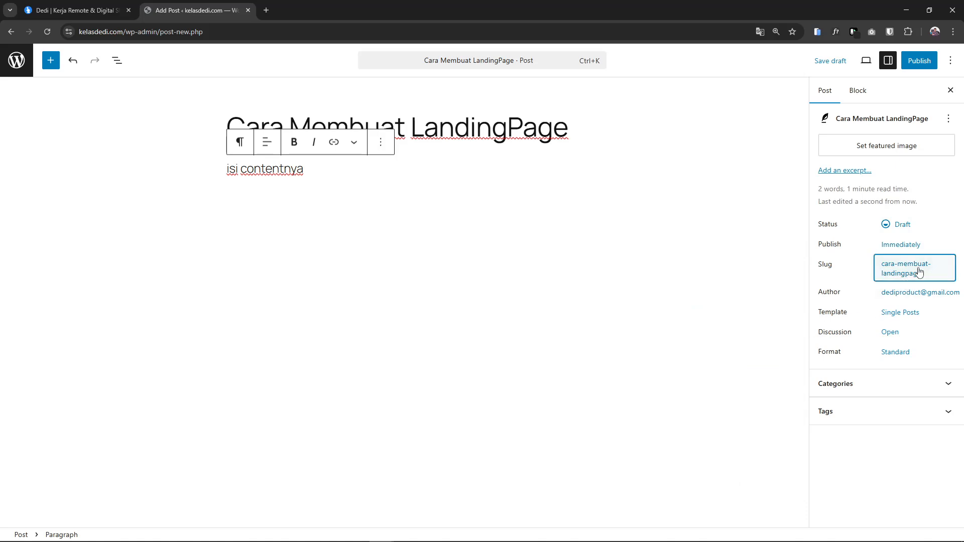
{"action": "left_click", "coordinate": [910, 296]}
{"action": "left_click", "coordinate": [782, 299]}
{"action": "left_click", "coordinate": [909, 294]}
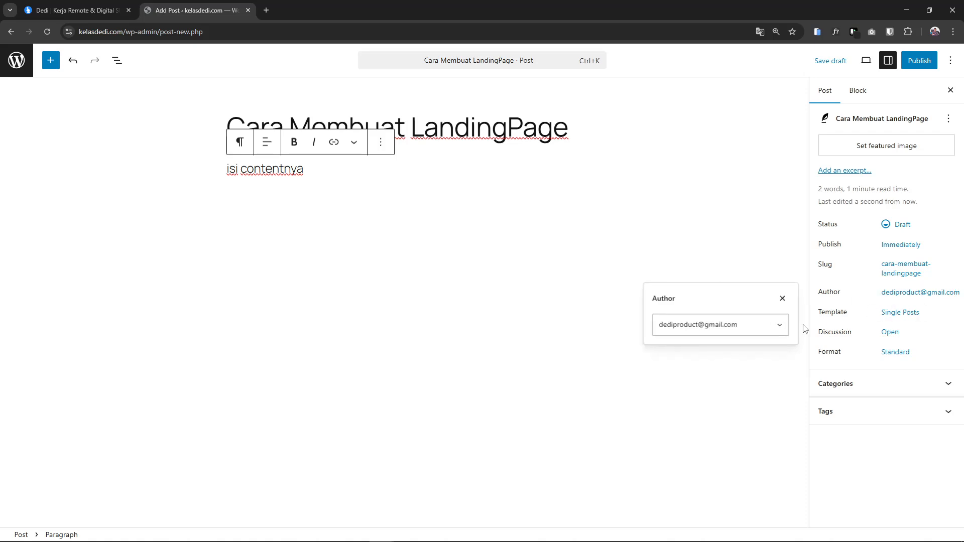
{"action": "left_click", "coordinate": [776, 334]}
{"action": "left_click", "coordinate": [819, 322]}
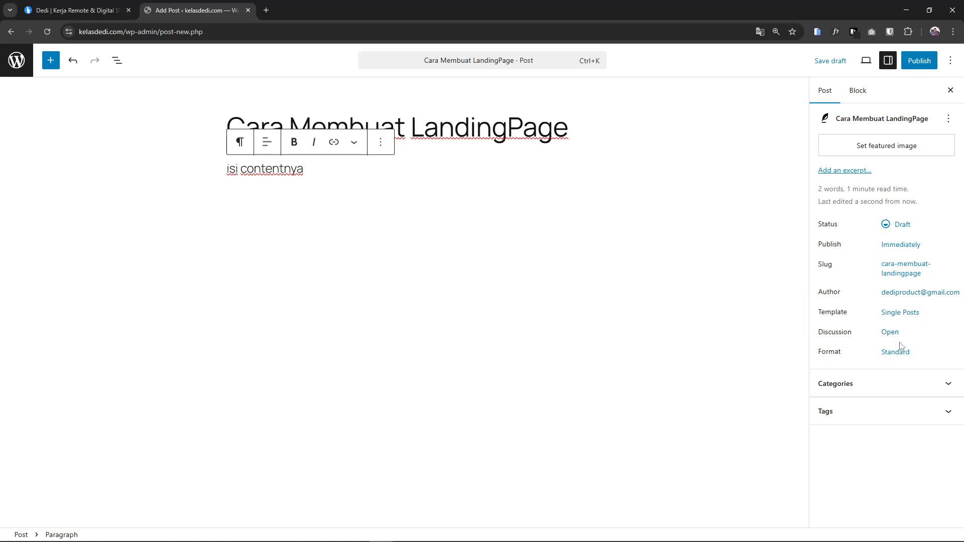
Check the category and tag options, then bring up the featured image upload dialog
{"action": "left_click", "coordinate": [907, 379]}
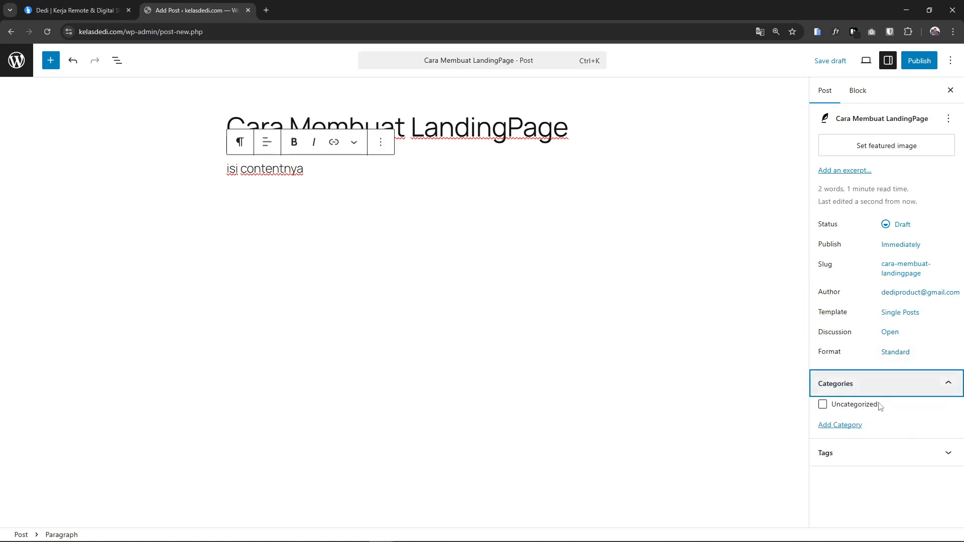
{"action": "left_click", "coordinate": [825, 385]}
{"action": "left_click", "coordinate": [870, 421]}
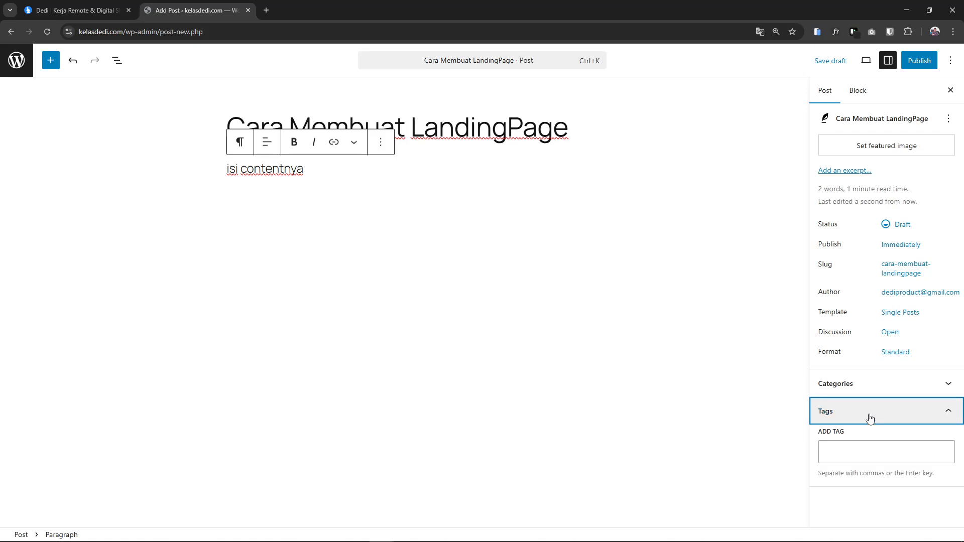
{"action": "left_click", "coordinate": [869, 419]}
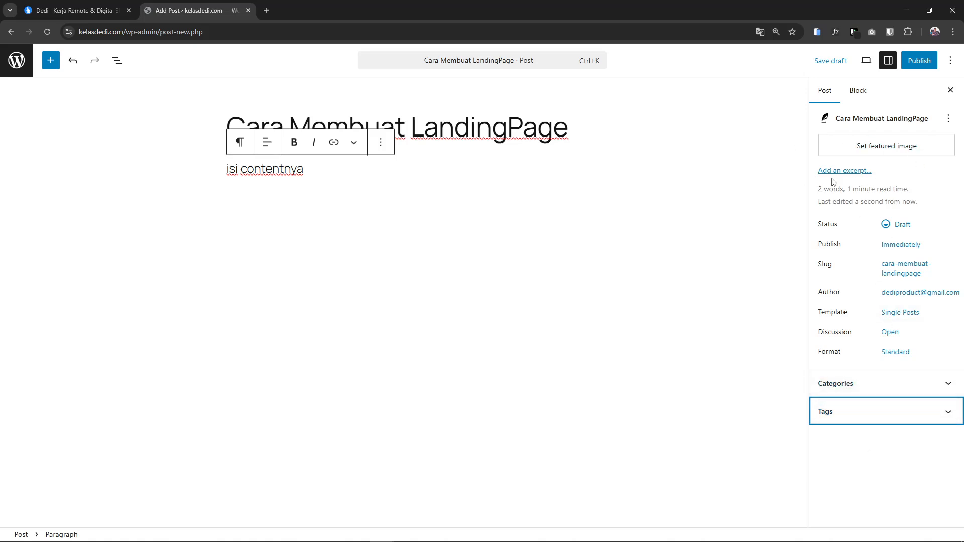
{"action": "left_click", "coordinate": [884, 148]}
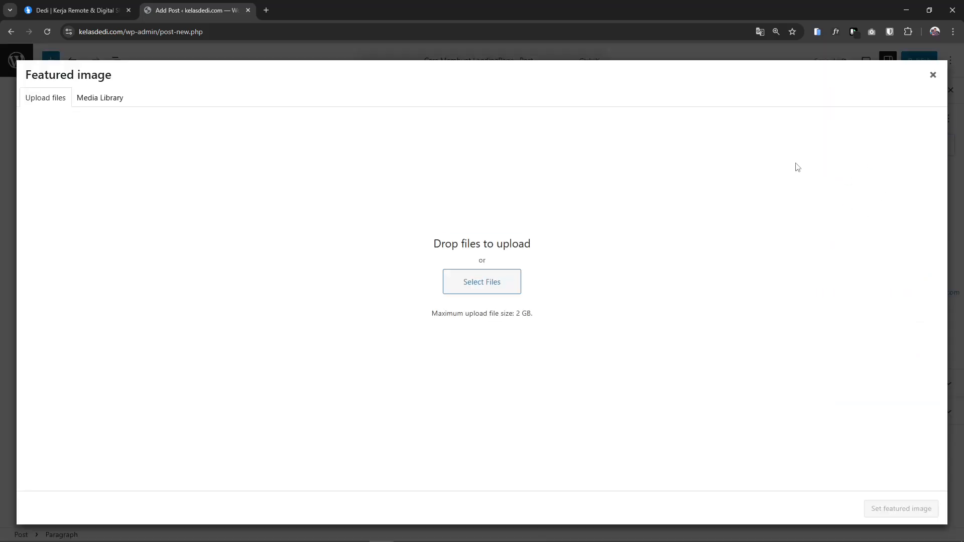
Close the featured image dialog, save 'Cara Membuat LandingPage' as a draft, and return to Posts
{"action": "left_click", "coordinate": [932, 77]}
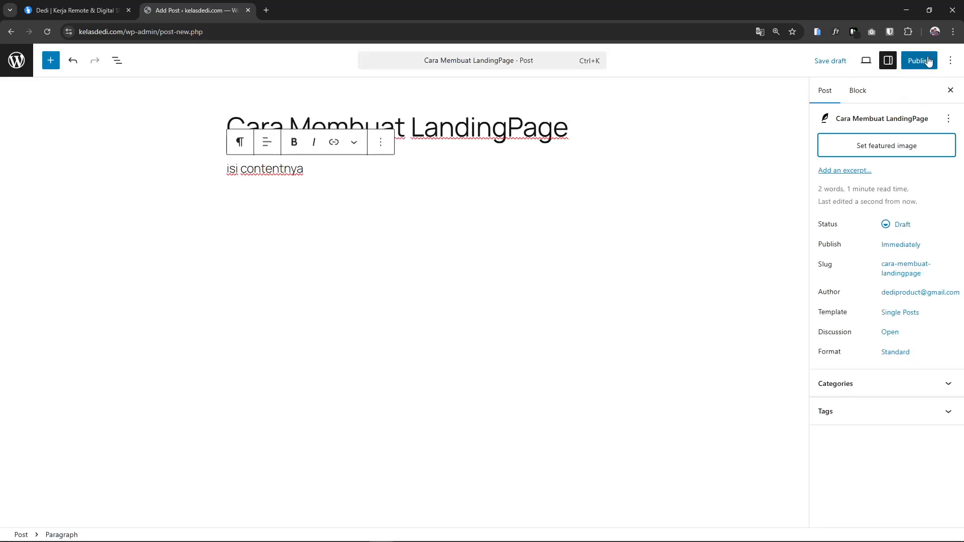
{"action": "left_click", "coordinate": [831, 60]}
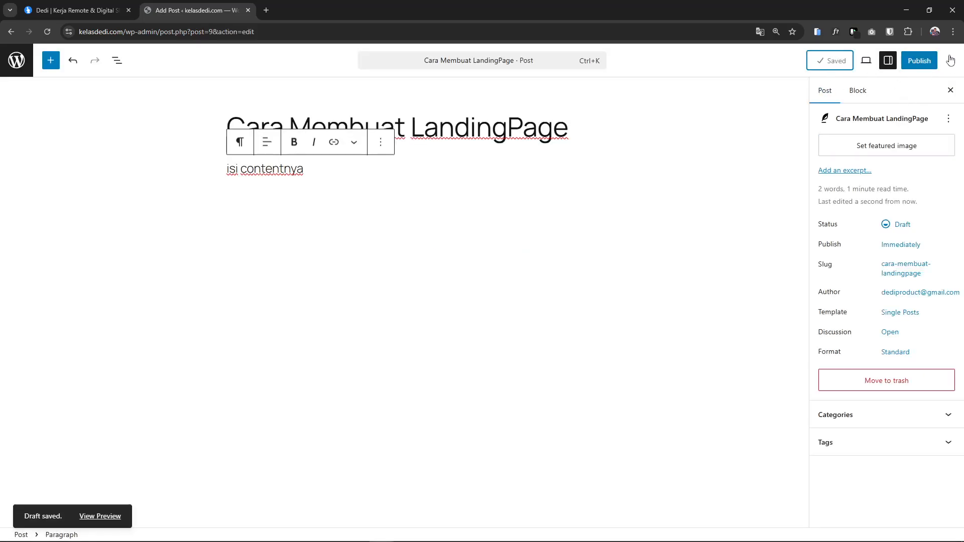
{"action": "left_click", "coordinate": [20, 64]}
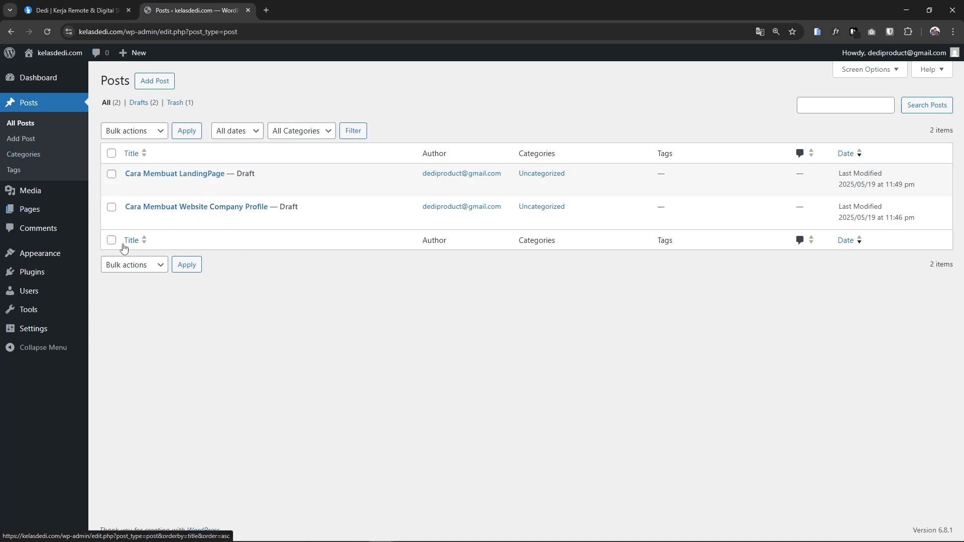
Add the post category Hosting with slug hosting
{"action": "left_click", "coordinate": [33, 158]}
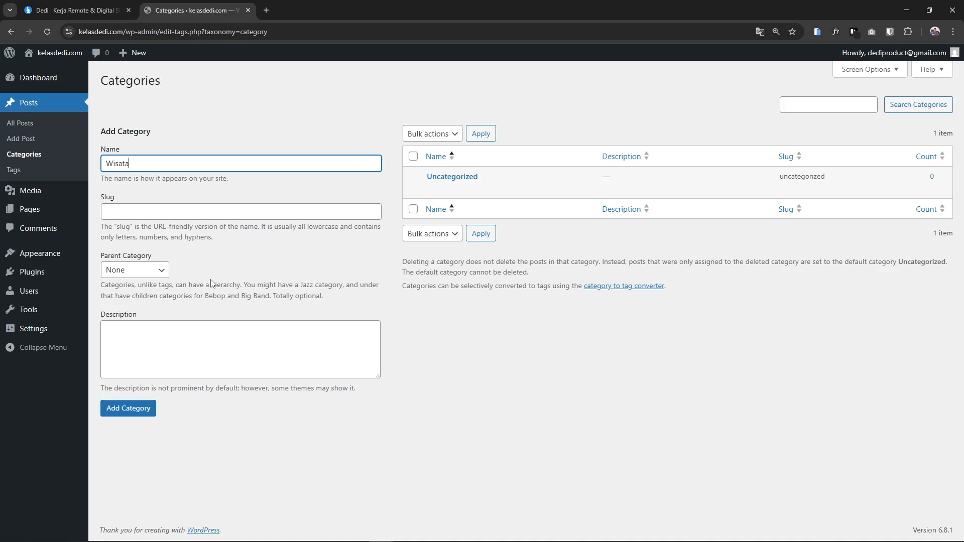
{"action": "key", "text": "ctrl+a"}
{"action": "type", "text": "Ho"}
{"action": "key", "text": "Tab"}
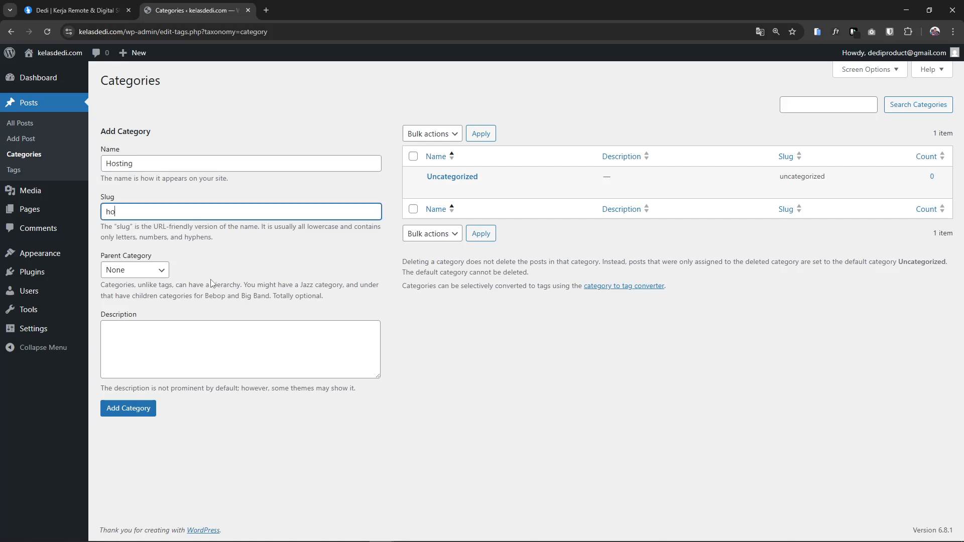
{"action": "type", "text": "hosting"}
{"action": "left_click", "coordinate": [128, 408]}
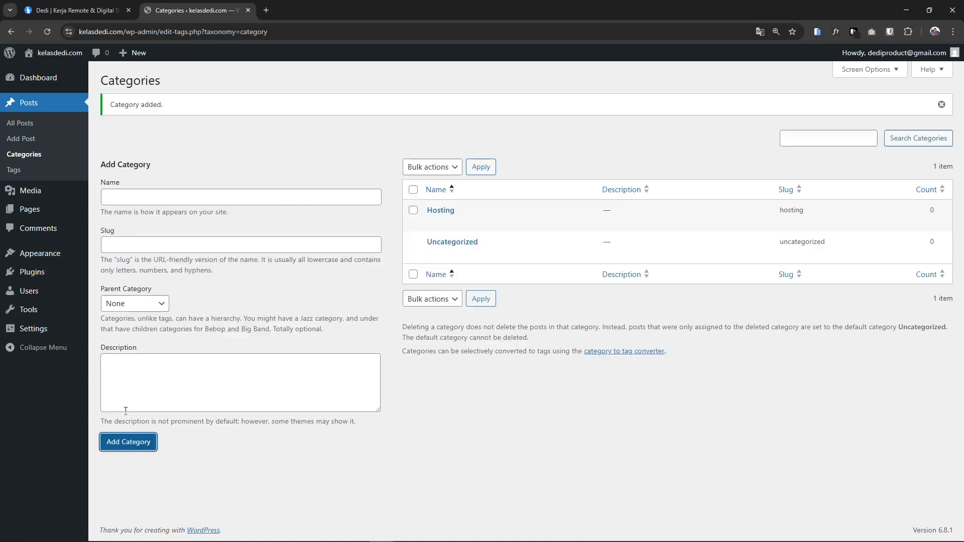
Add the post category Coding with slug coding, then go to the Tags page
{"action": "left_click", "coordinate": [147, 198]}
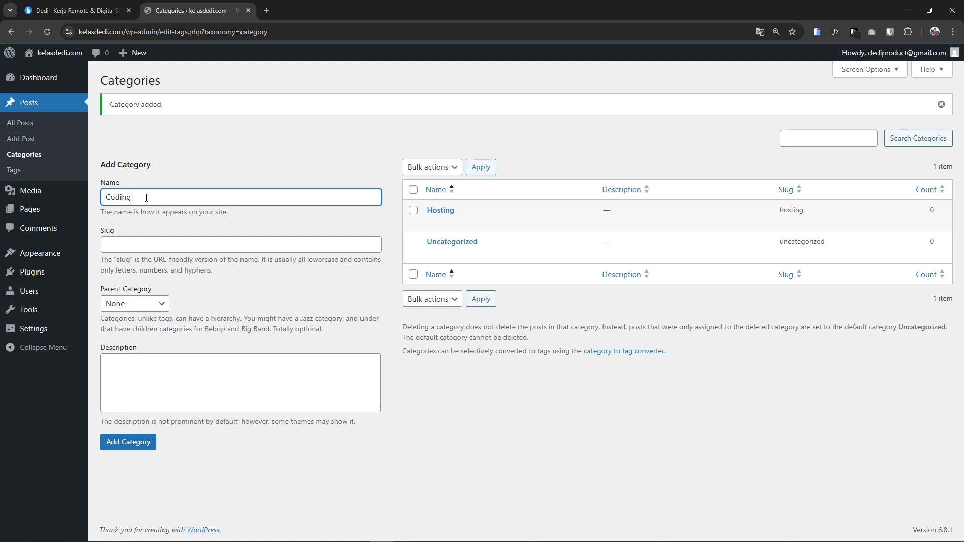
{"action": "left_click", "coordinate": [142, 247]}
{"action": "type", "text": "coding"}
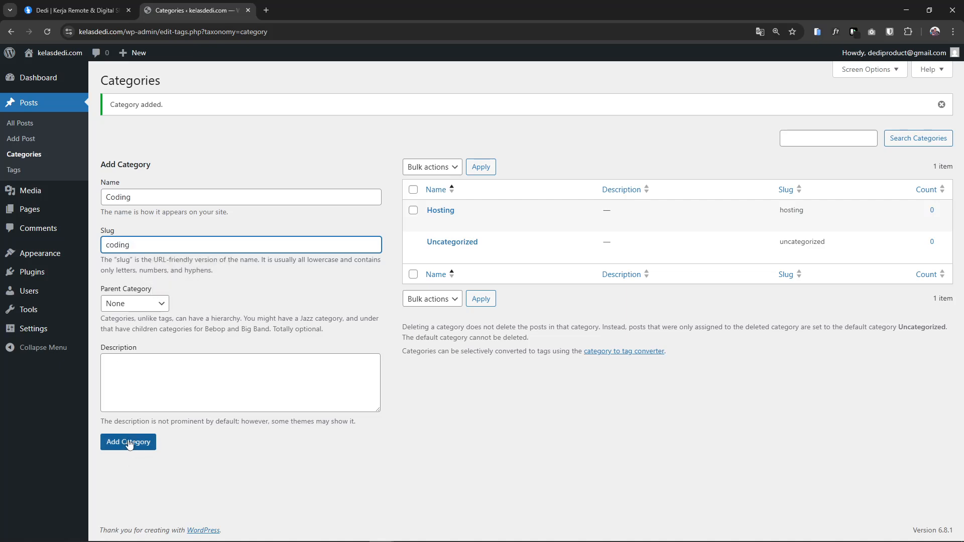
{"action": "left_click", "coordinate": [129, 444]}
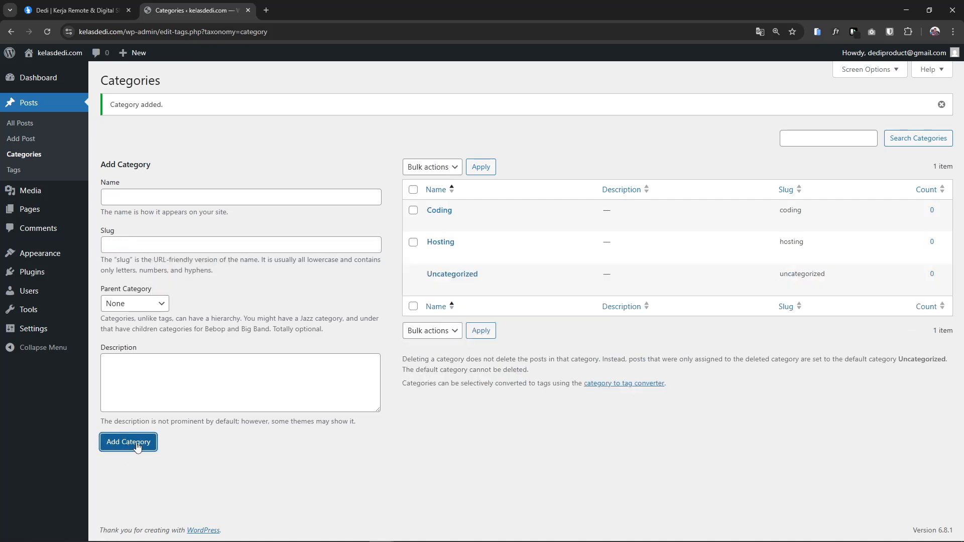
{"action": "left_click", "coordinate": [19, 177]}
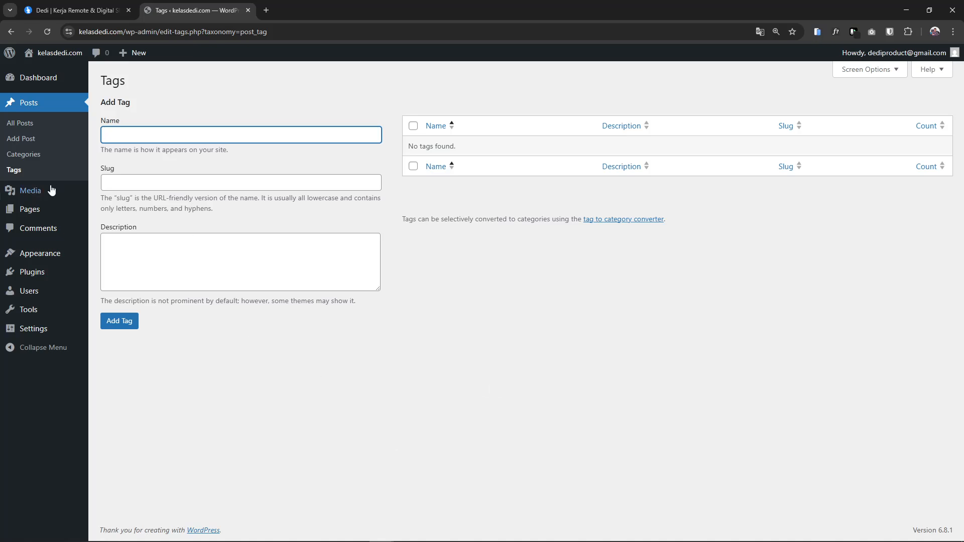
Glance at the Categories list, then return to the empty Tags page to add PHP
{"action": "mouse_move", "coordinate": [62, 211]}
{"action": "left_click", "coordinate": [22, 154]}
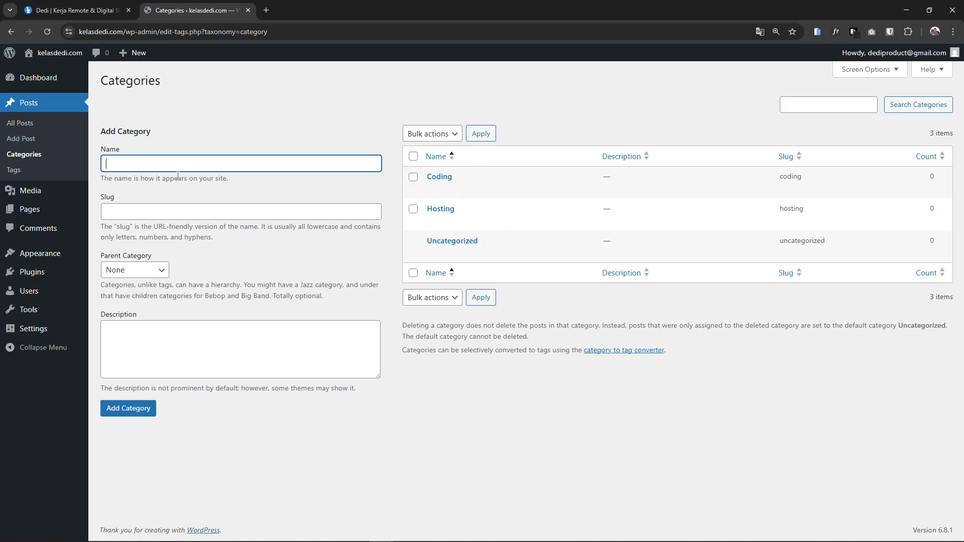
{"action": "left_click", "coordinate": [13, 169]}
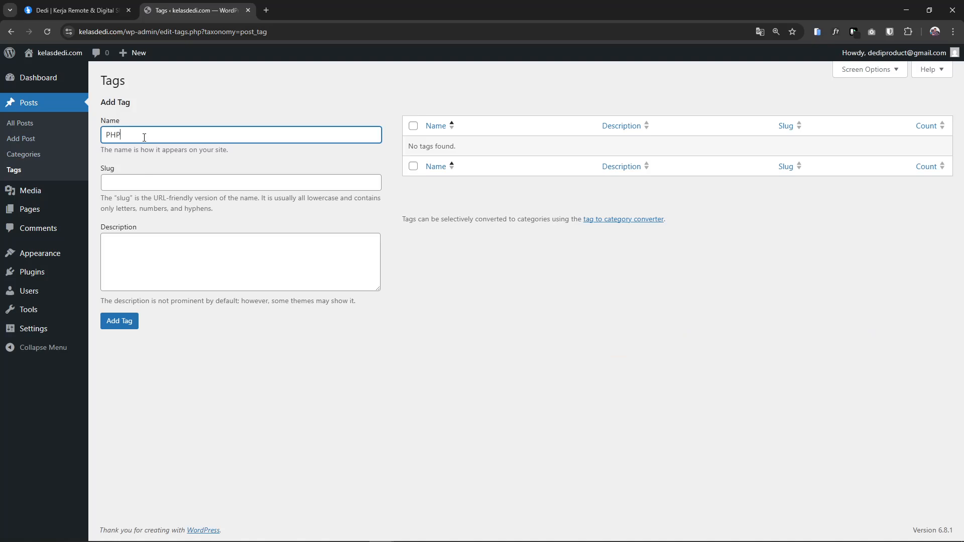
Save the PHP tag with slug php, then add the Javascript tag with slug javascript
{"action": "key", "text": "Tab"}
{"action": "left_click", "coordinate": [128, 322]}
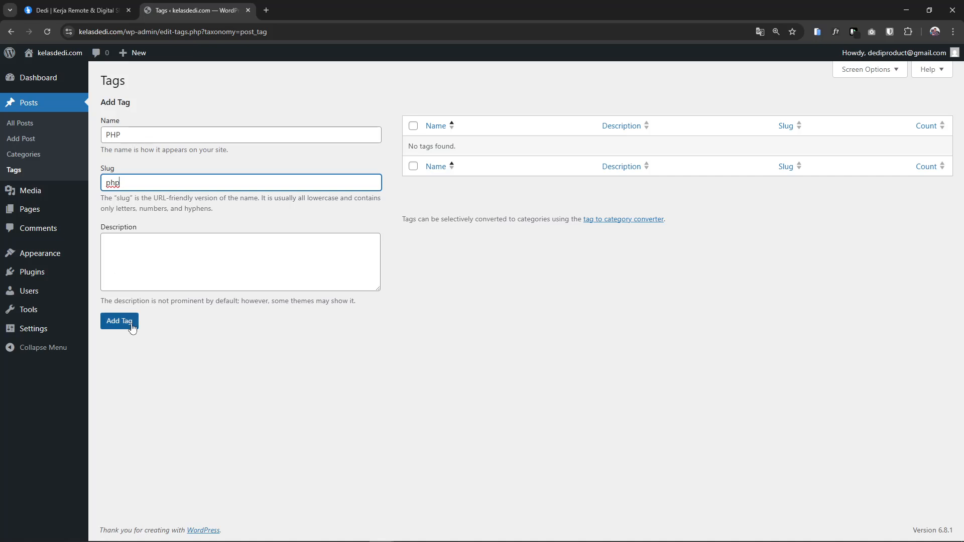
{"action": "left_click", "coordinate": [133, 166]}
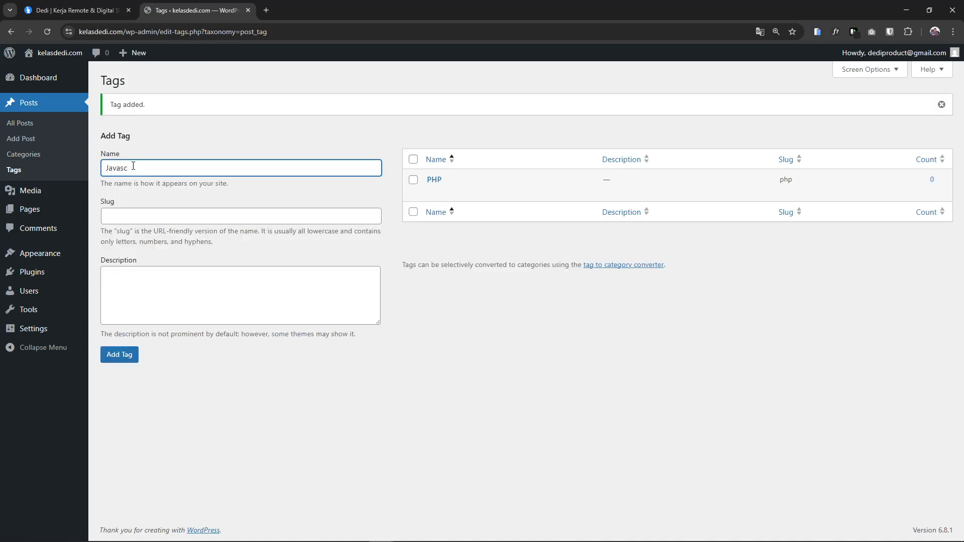
{"action": "left_click", "coordinate": [144, 214]}
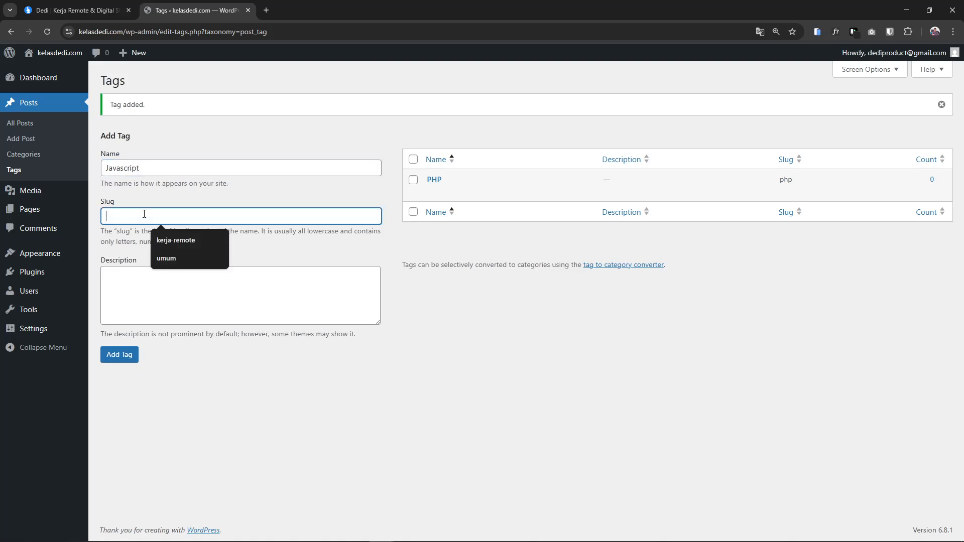
{"action": "type", "text": "javascript"}
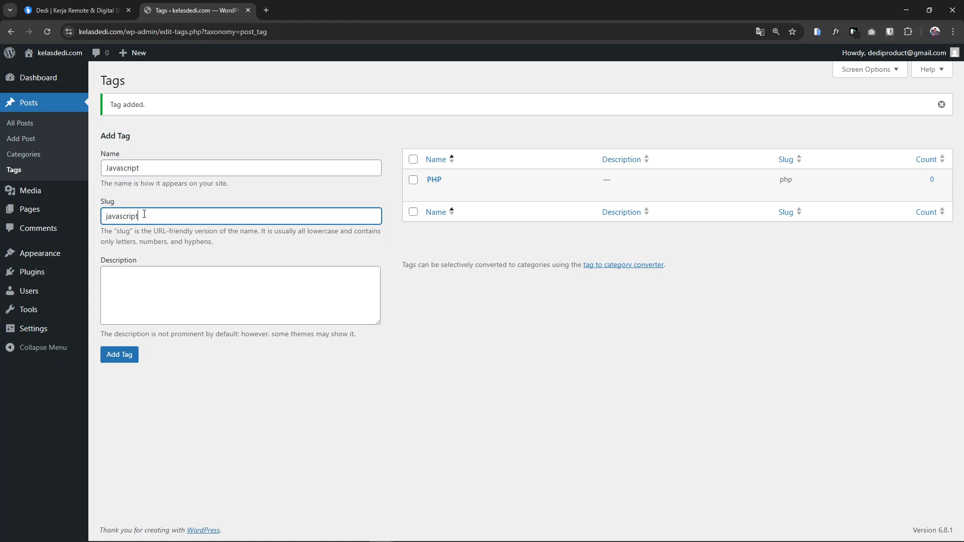
{"action": "left_click", "coordinate": [126, 355]}
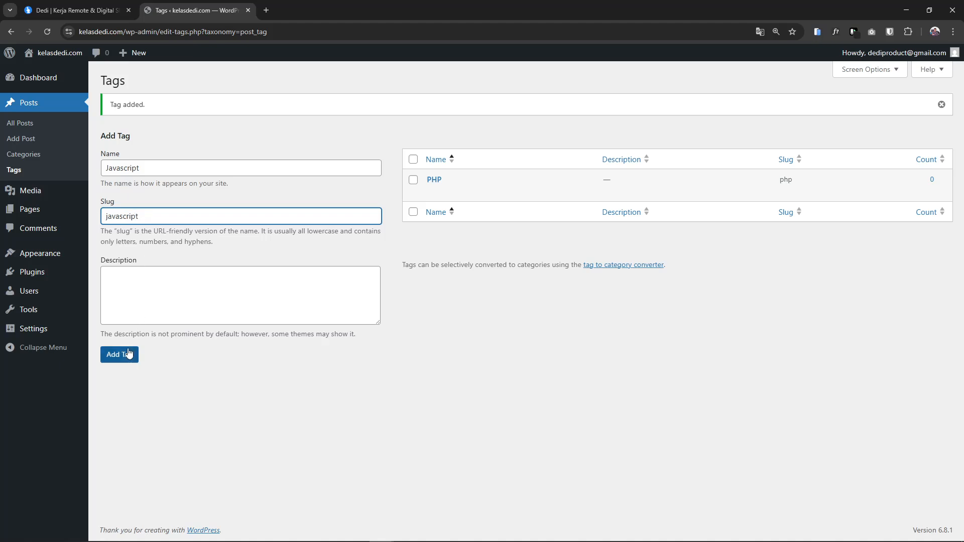
Add the Go tag with slug go, correcting its name before saving
{"action": "left_click", "coordinate": [143, 168]}
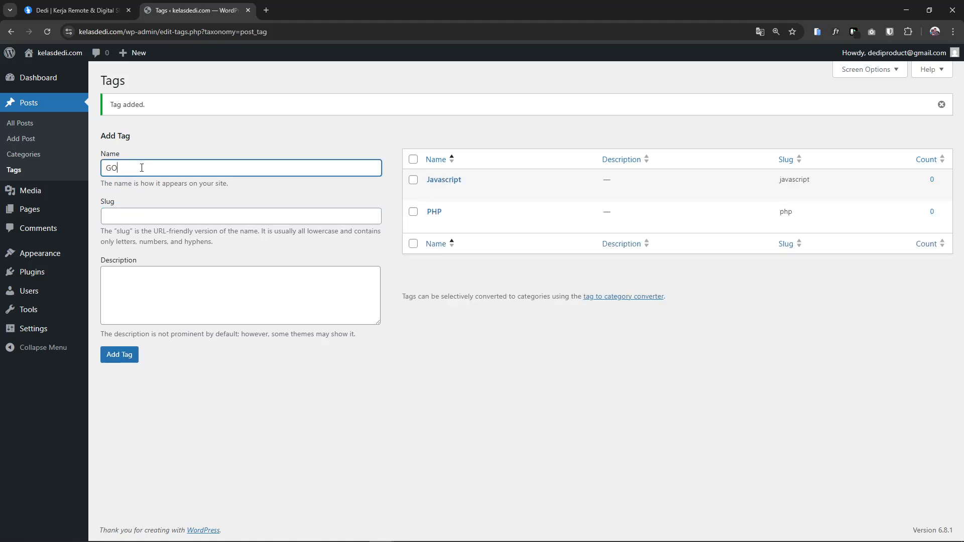
{"action": "key", "text": "Tab"}
{"action": "type", "text": "go"}
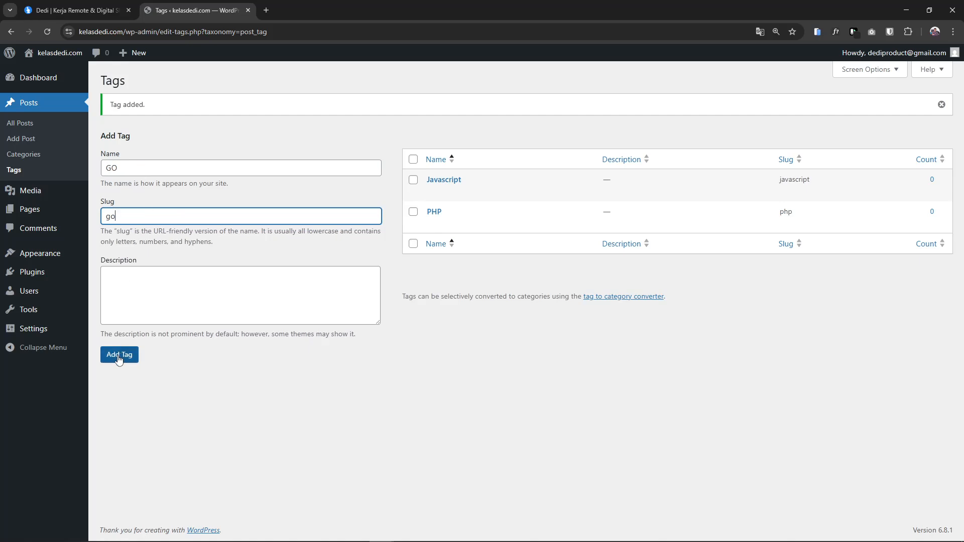
{"action": "left_click", "coordinate": [131, 169]}
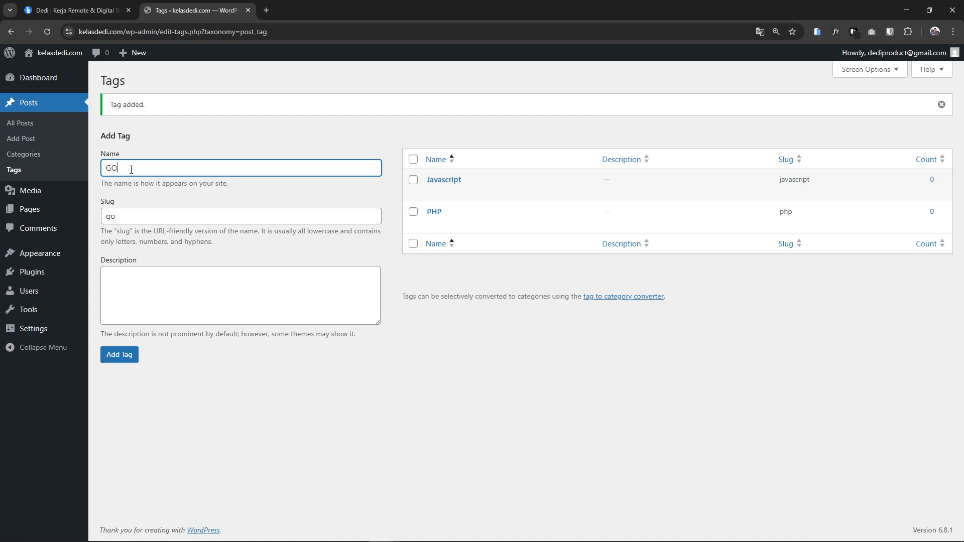
{"action": "left_click", "coordinate": [114, 354]}
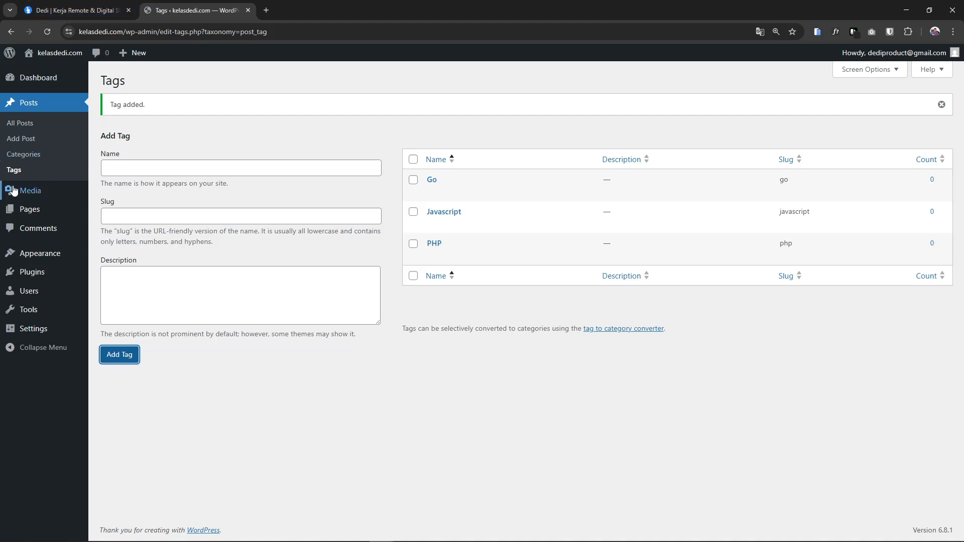
Open Posts > Categories to view Coding, Hosting and Uncategorized
{"action": "left_click", "coordinate": [33, 157]}
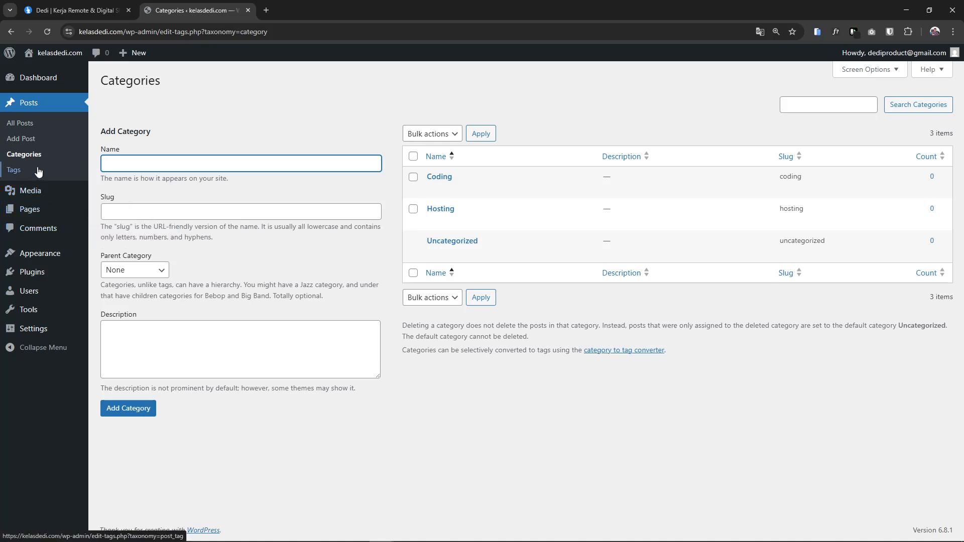
{"action": "mouse_move", "coordinate": [52, 198]}
Check the empty Media Library and its upload area, then open the Pages list
{"action": "left_click", "coordinate": [38, 193]}
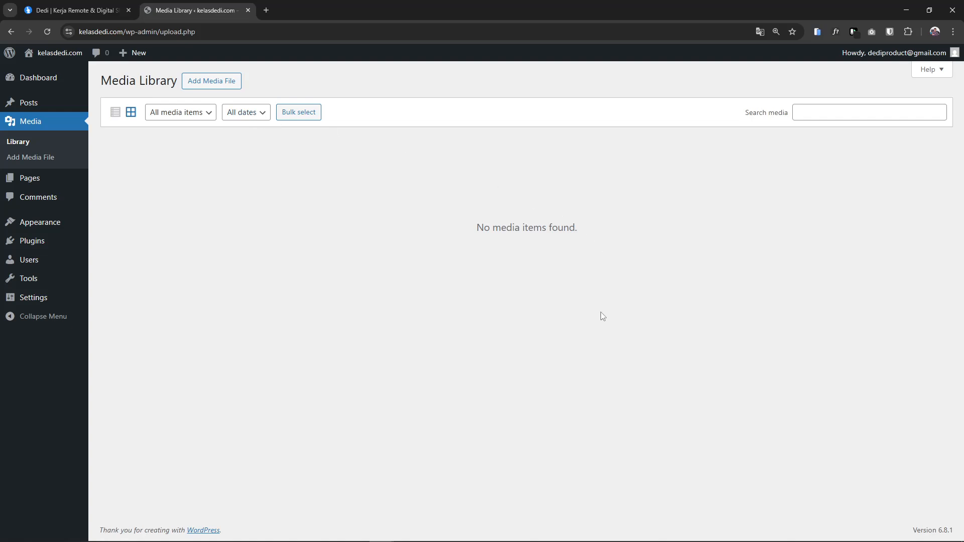
{"action": "left_click", "coordinate": [217, 88]}
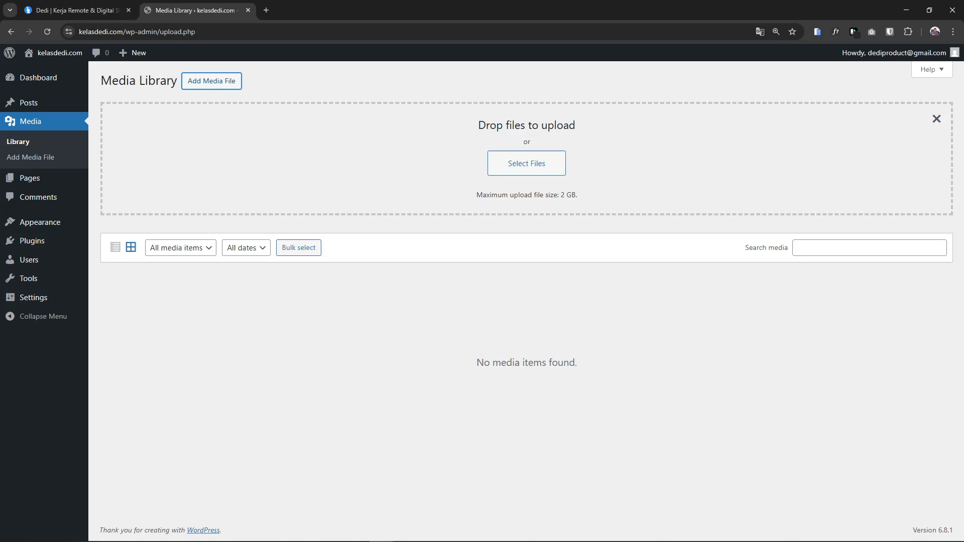
{"action": "left_click", "coordinate": [935, 120]}
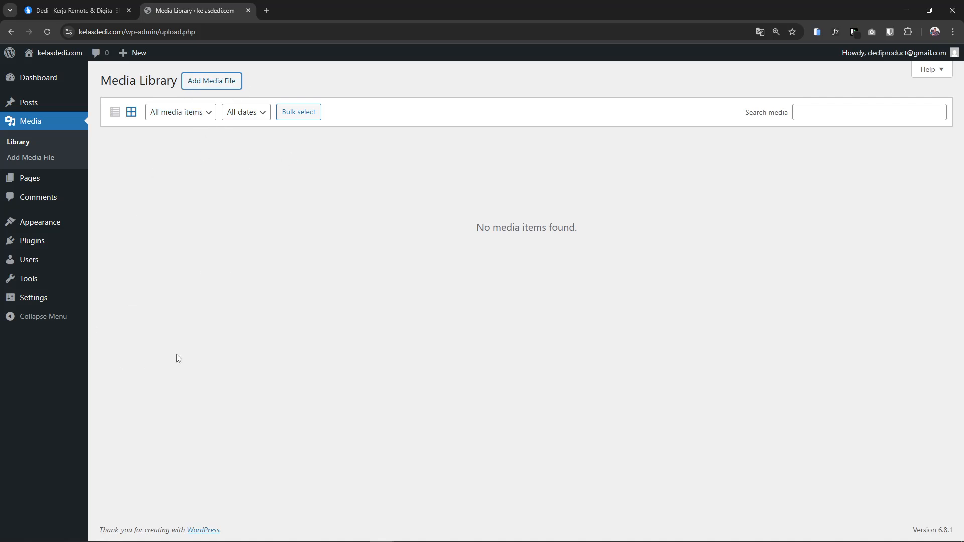
{"action": "left_click", "coordinate": [26, 179]}
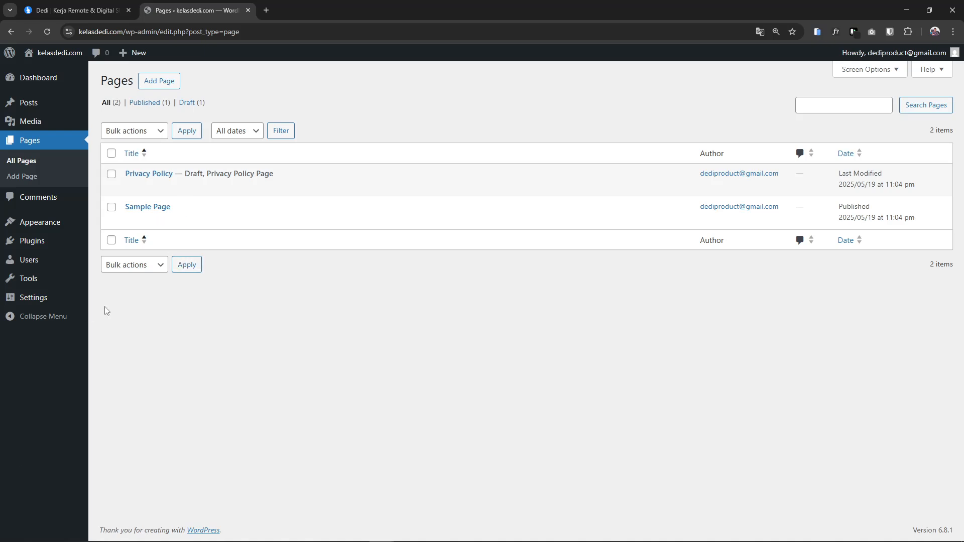
Browse the Posts, Pages and Comments lists, then go to Appearance > Themes
{"action": "left_click", "coordinate": [28, 103]}
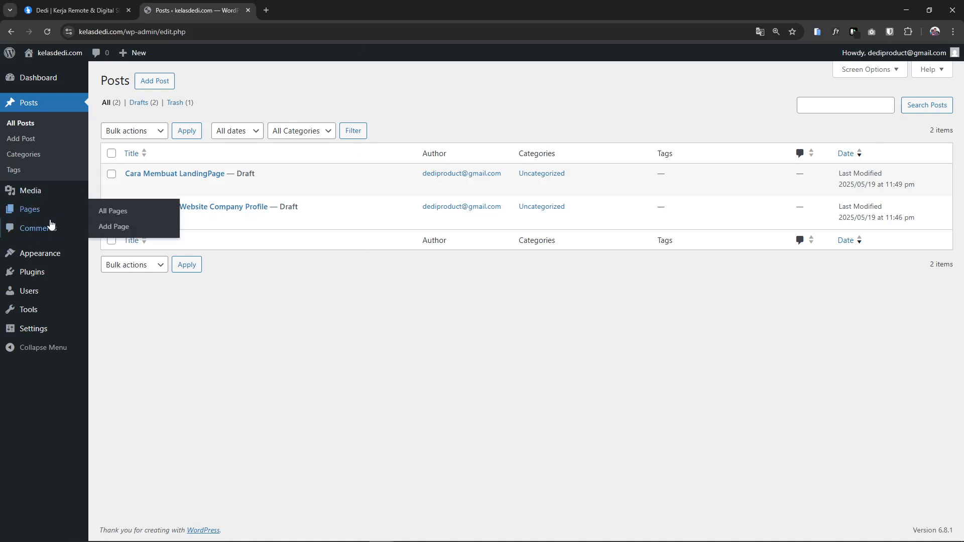
{"action": "left_click", "coordinate": [29, 208]}
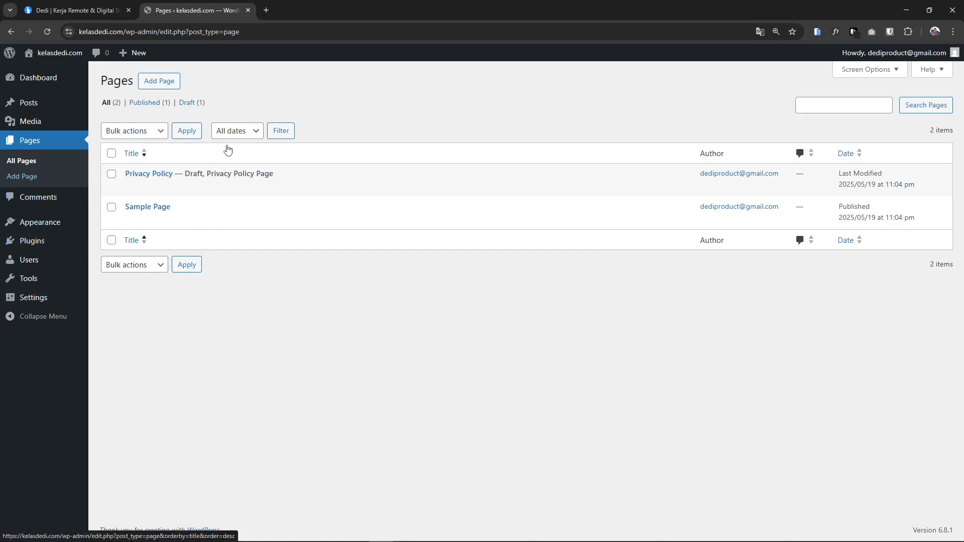
{"action": "left_click", "coordinate": [37, 107]}
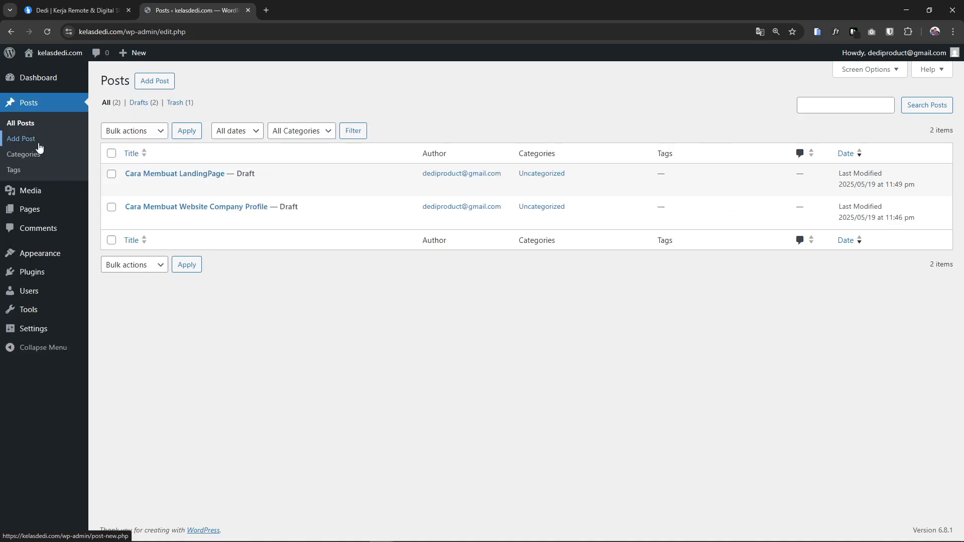
{"action": "left_click", "coordinate": [22, 192]}
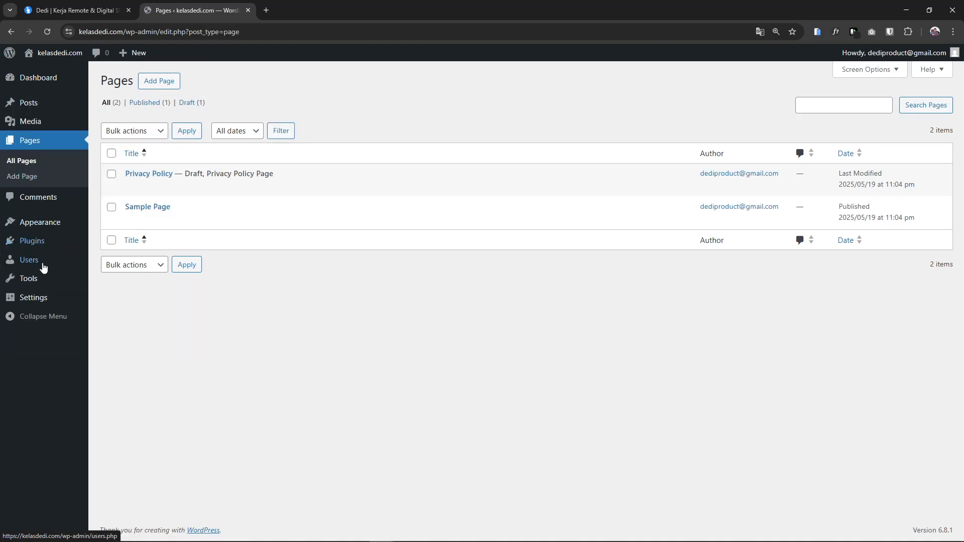
{"action": "left_click", "coordinate": [48, 198]}
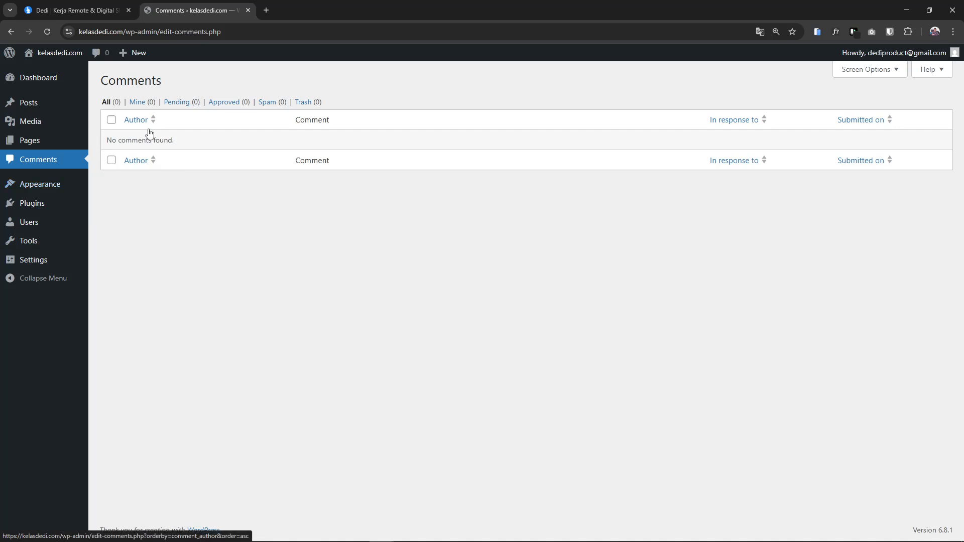
{"action": "left_click", "coordinate": [49, 187]}
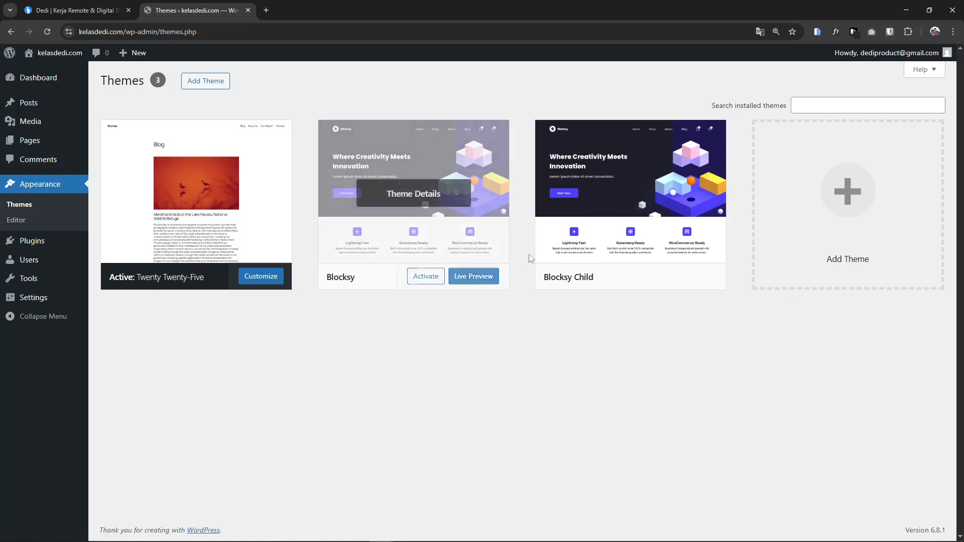
In Add Themes, look at the upload panel, then open the Astra 4.11.0 theme details
{"action": "left_click", "coordinate": [203, 88]}
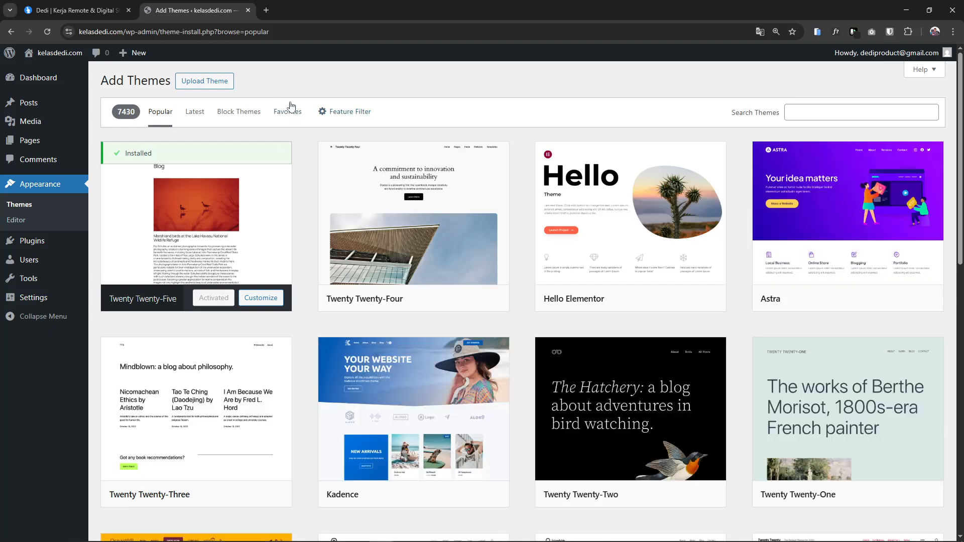
{"action": "left_click", "coordinate": [221, 85]}
{"action": "scroll", "coordinate": [688, 247], "scroll_direction": "down", "scroll_amount": 12}
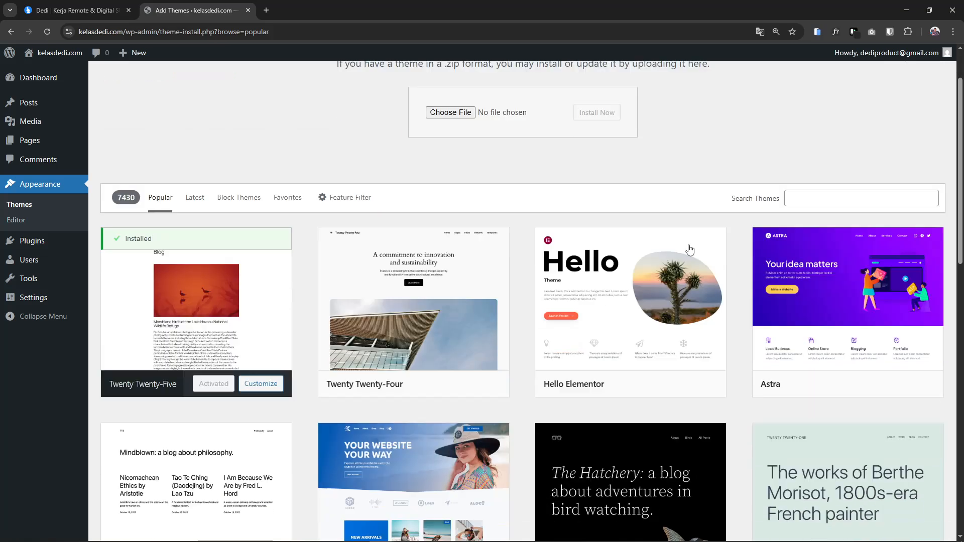
{"action": "scroll", "coordinate": [627, 278], "scroll_direction": "up", "scroll_amount": 12}
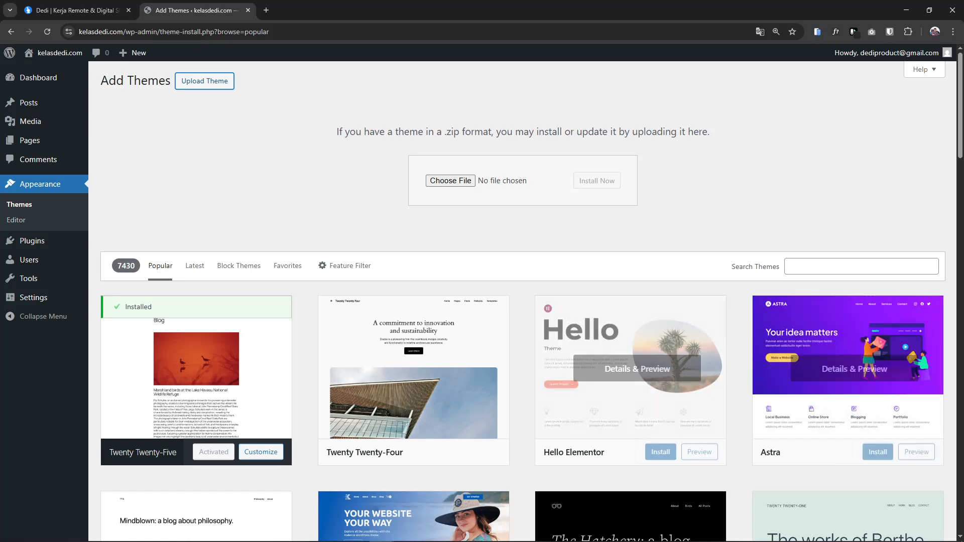
{"action": "left_click", "coordinate": [813, 414]}
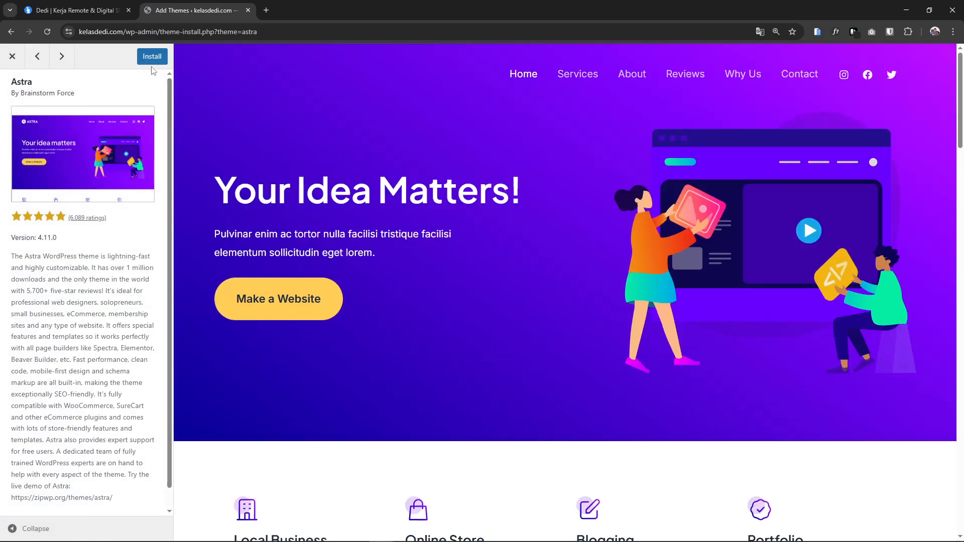
{"action": "left_click", "coordinate": [153, 59]}
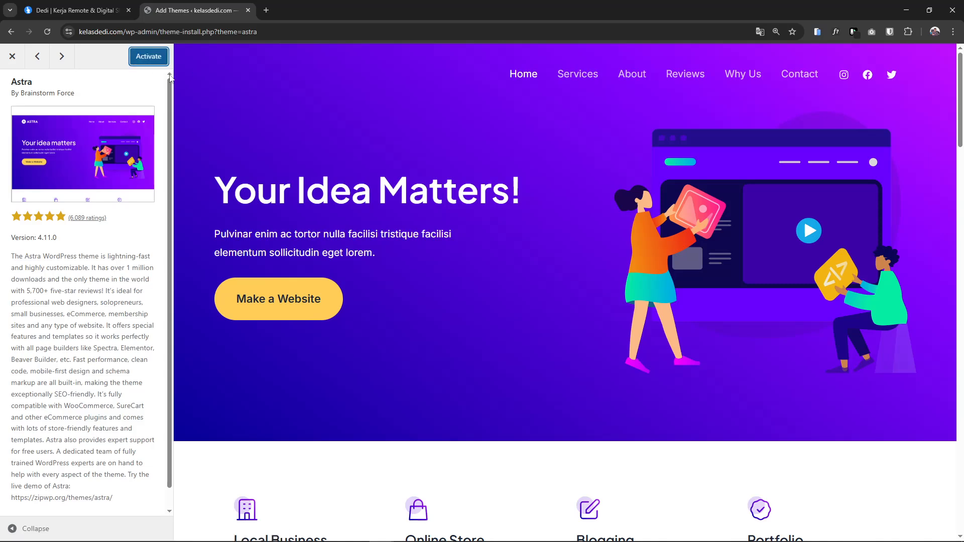
{"action": "left_click", "coordinate": [146, 59]}
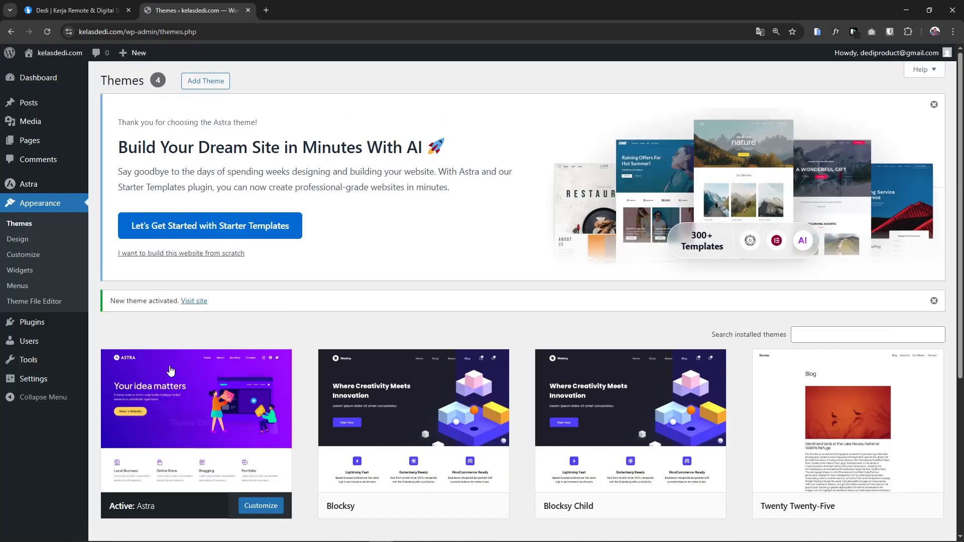
{"action": "left_click", "coordinate": [28, 224]}
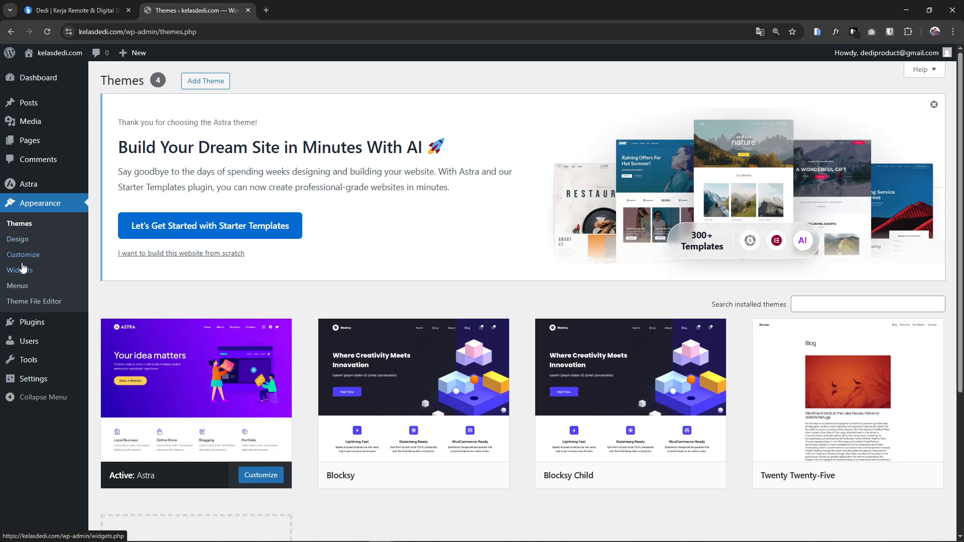
{"action": "scroll", "coordinate": [181, 395], "scroll_direction": "down", "scroll_amount": 1}
{"action": "scroll", "coordinate": [181, 395], "scroll_direction": "down", "scroll_amount": 3}
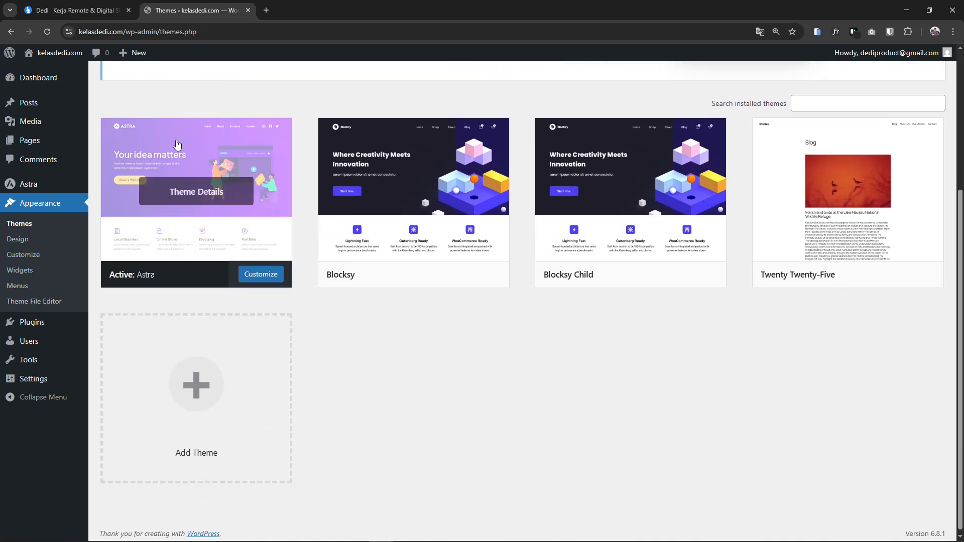
{"action": "scroll", "coordinate": [171, 230], "scroll_direction": "up", "scroll_amount": 4}
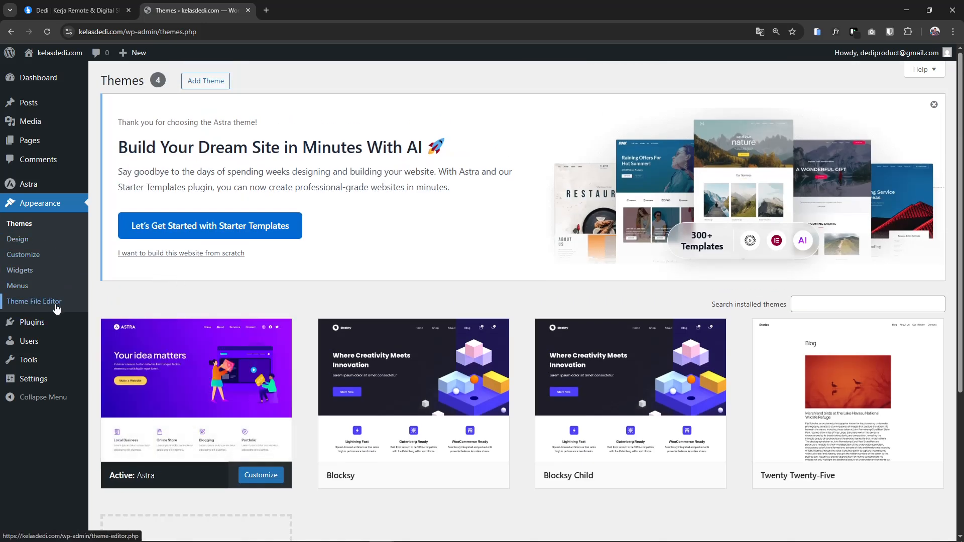
On the empty Installed Plugins list, close the Astra welcome banner and go to Add Plugins
{"action": "left_click", "coordinate": [51, 323]}
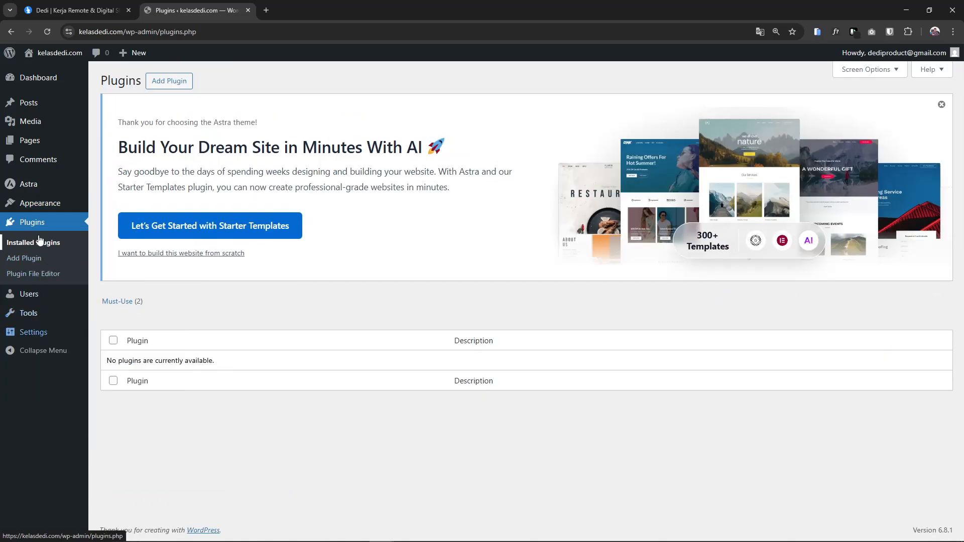
{"action": "mouse_move", "coordinate": [45, 207]}
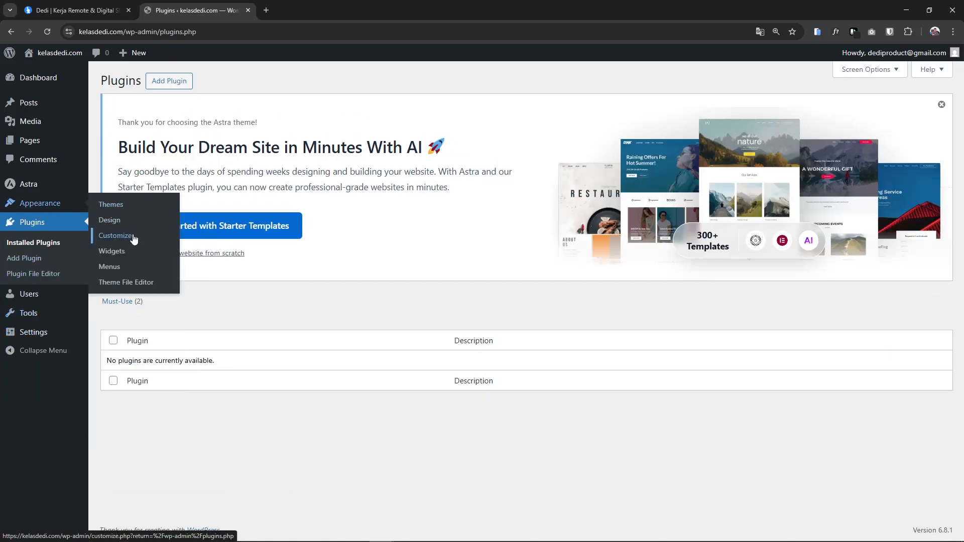
{"action": "left_click", "coordinate": [26, 246]}
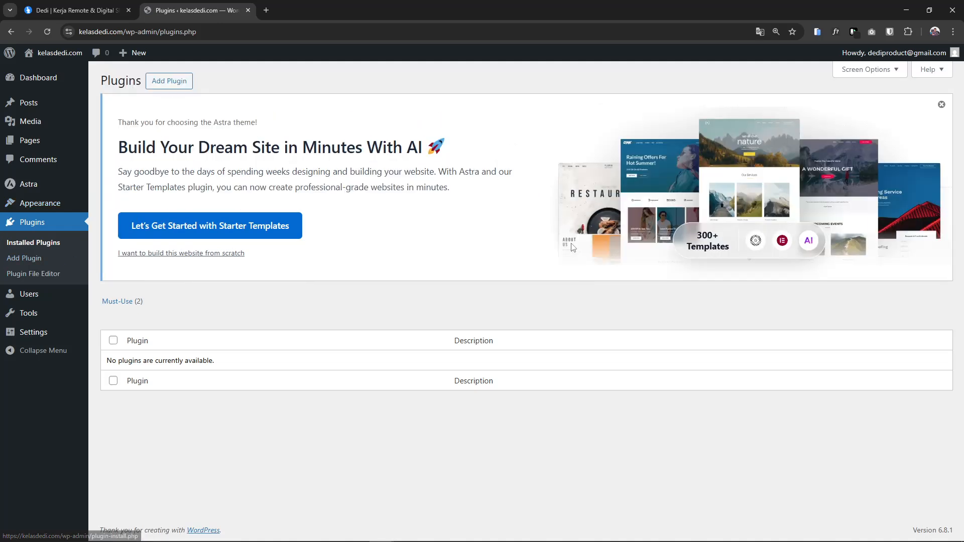
{"action": "left_click", "coordinate": [941, 105]}
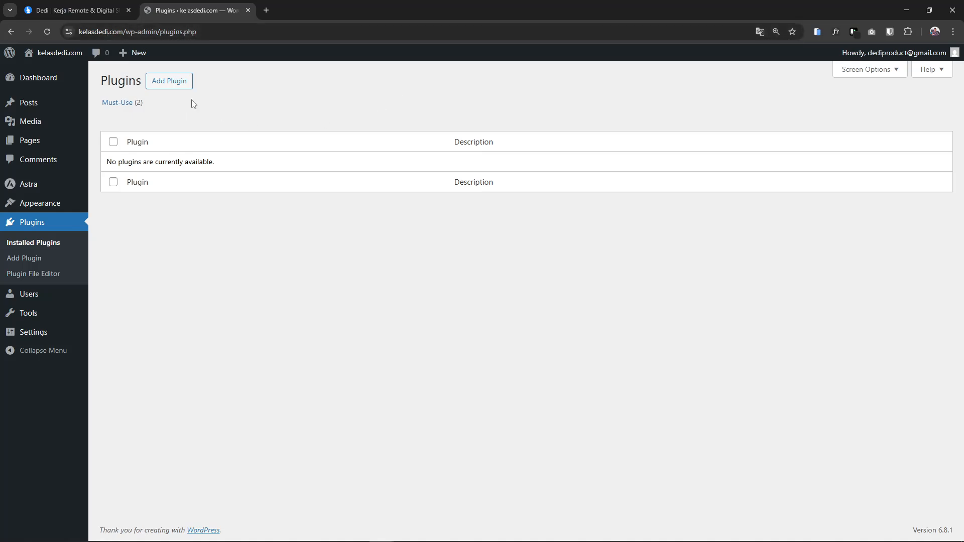
{"action": "left_click", "coordinate": [169, 81]}
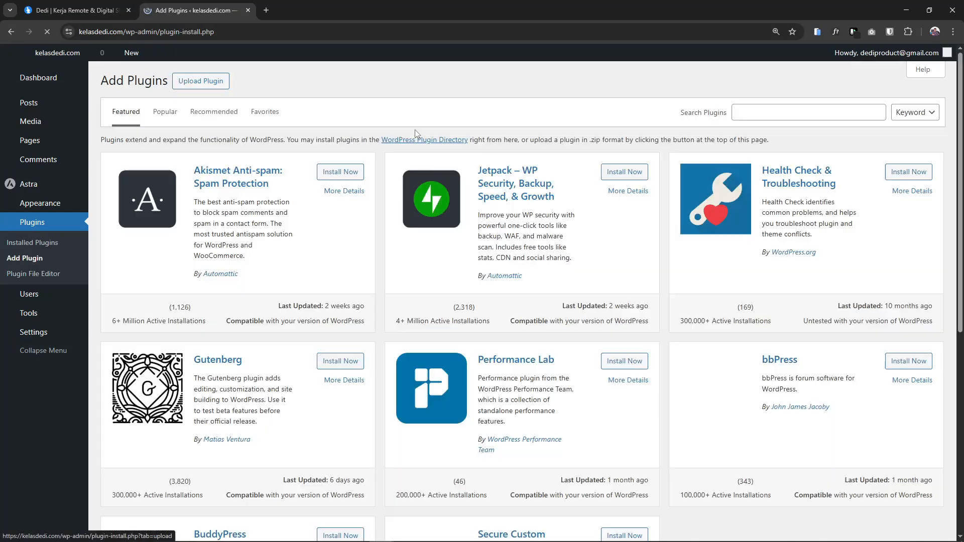
Search for 'woocommerce', then install and activate the WooCommerce plugin
{"action": "left_click", "coordinate": [739, 113]}
{"action": "type", "text": "wooco"}
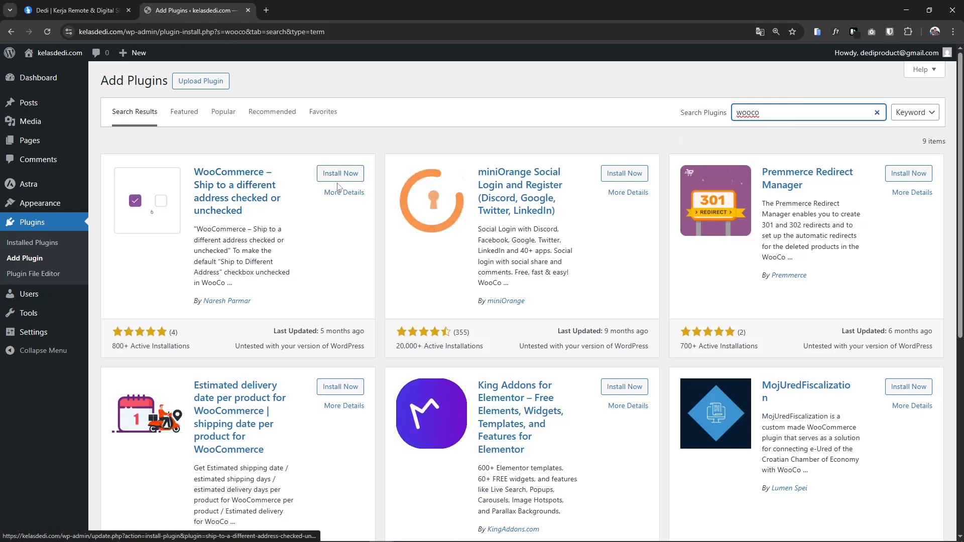
{"action": "double_click", "coordinate": [774, 112]}
{"action": "type", "text": "woocommerce"}
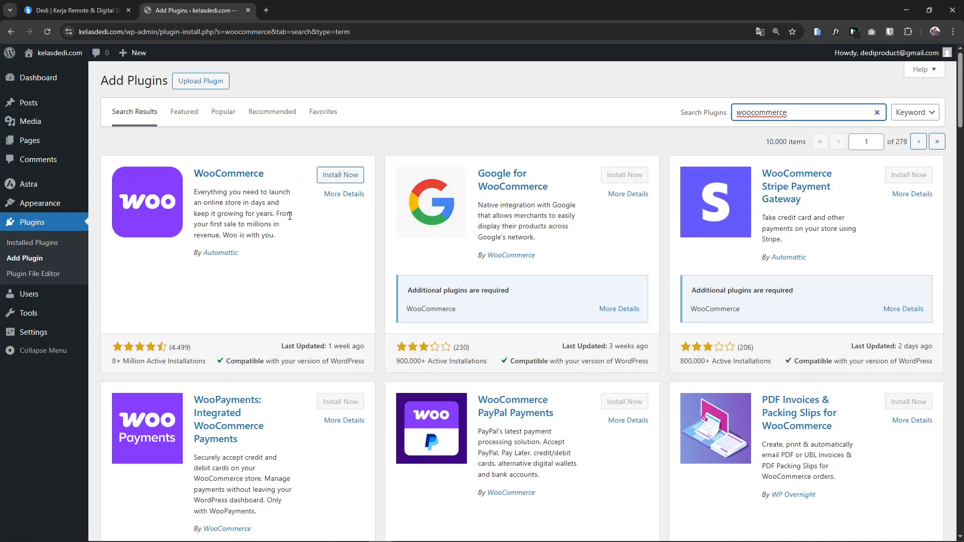
{"action": "left_click", "coordinate": [339, 176]}
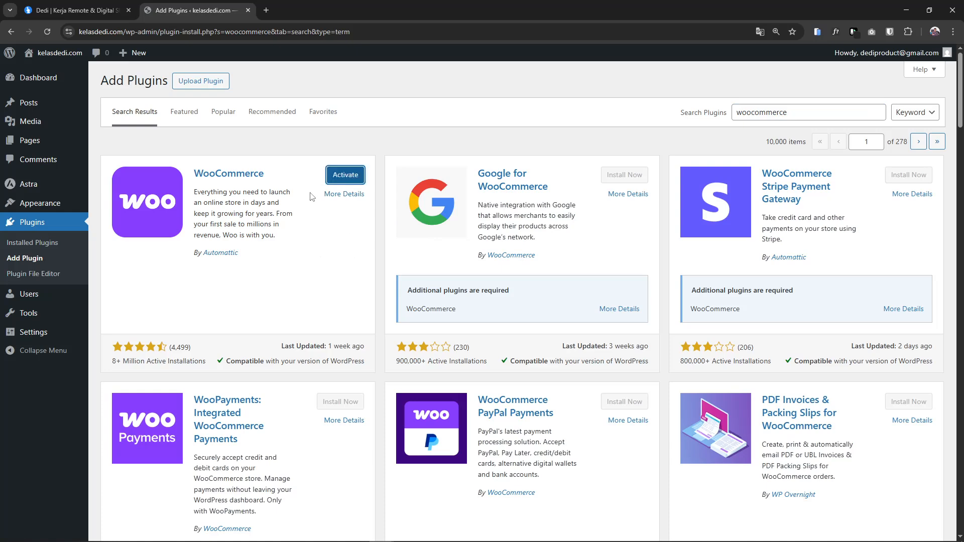
{"action": "left_click", "coordinate": [332, 181]}
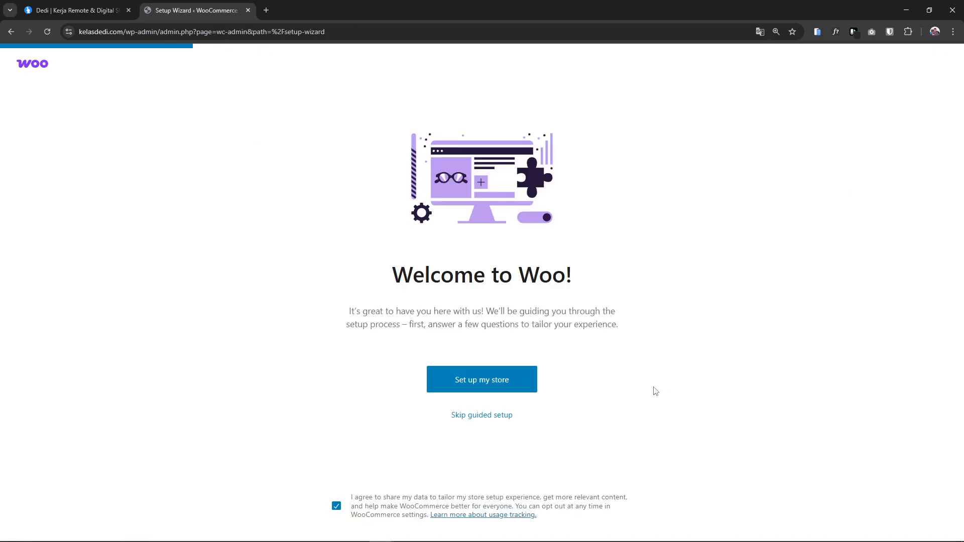
Skip WooCommerce's guided setup and return to Installed Plugins, showing WooCommerce 9.8.5 active
{"action": "left_click", "coordinate": [490, 415]}
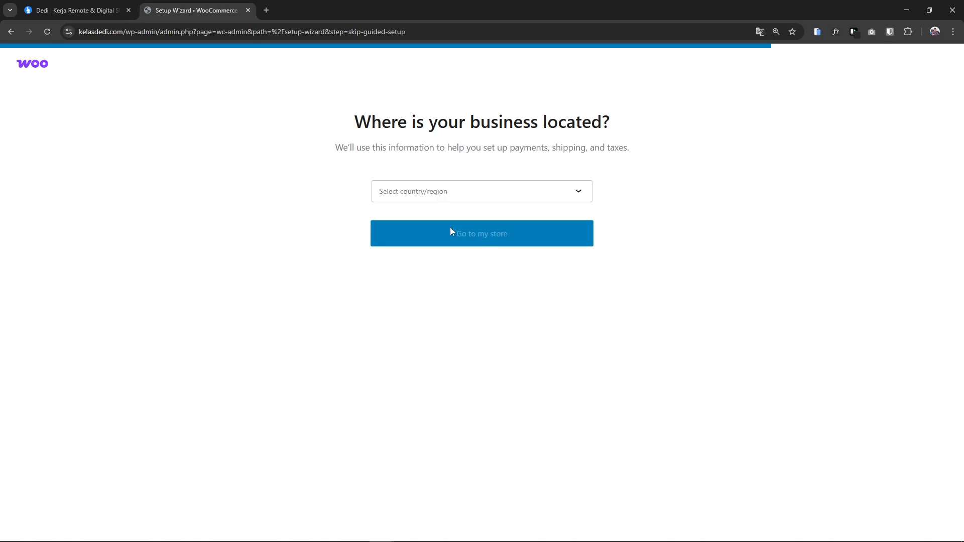
{"action": "left_click", "coordinate": [7, 33]}
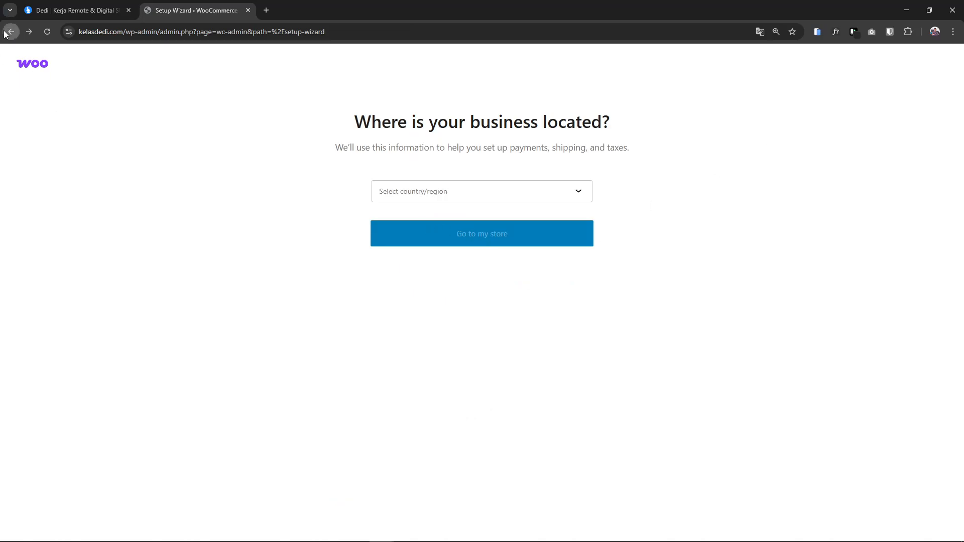
{"action": "left_click", "coordinate": [7, 32]}
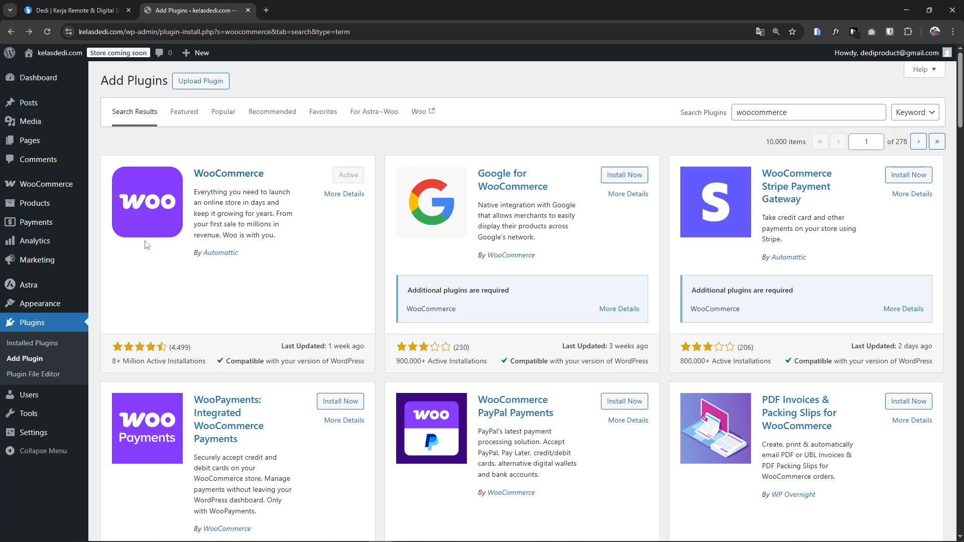
{"action": "left_click", "coordinate": [31, 343]}
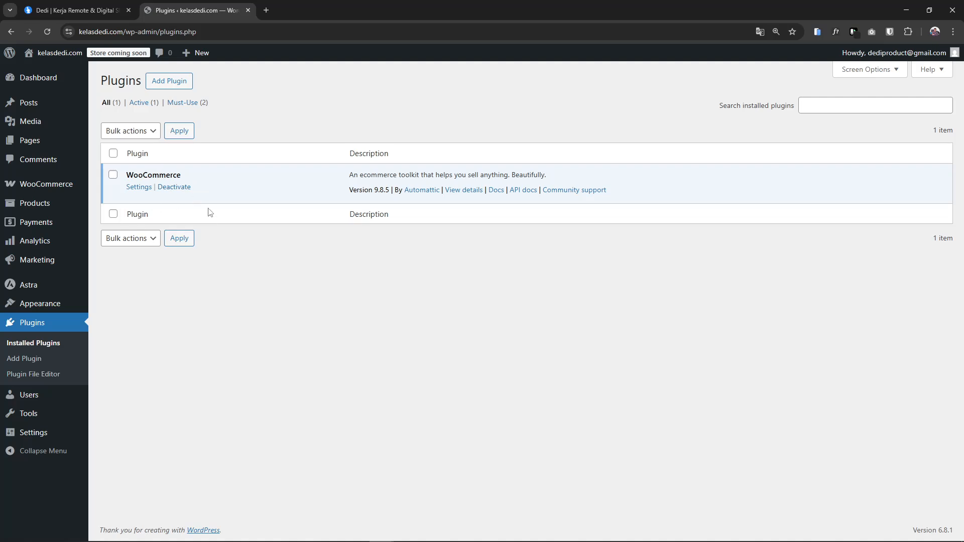
Review the single administrator account on the Users page, then open the Add User form
{"action": "left_click", "coordinate": [30, 403]}
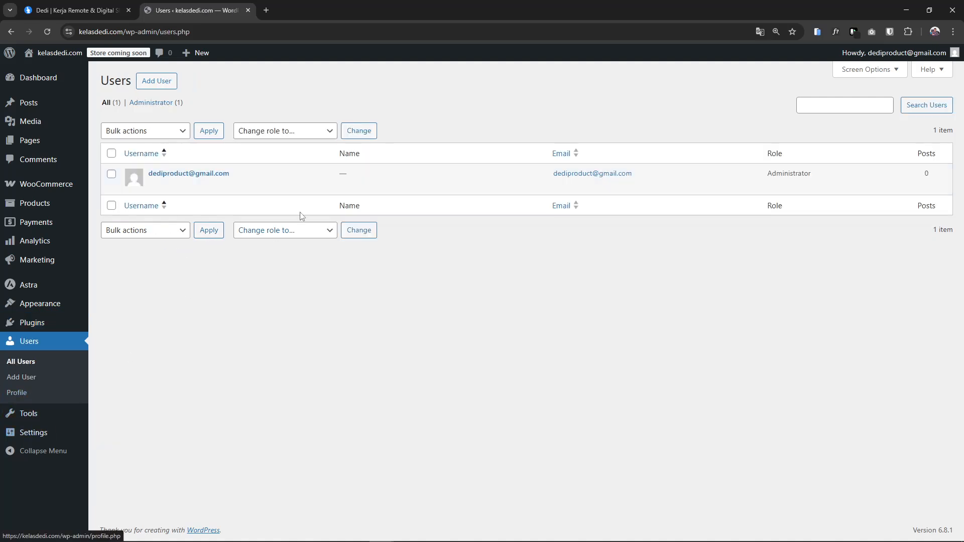
{"action": "mouse_move", "coordinate": [191, 181]}
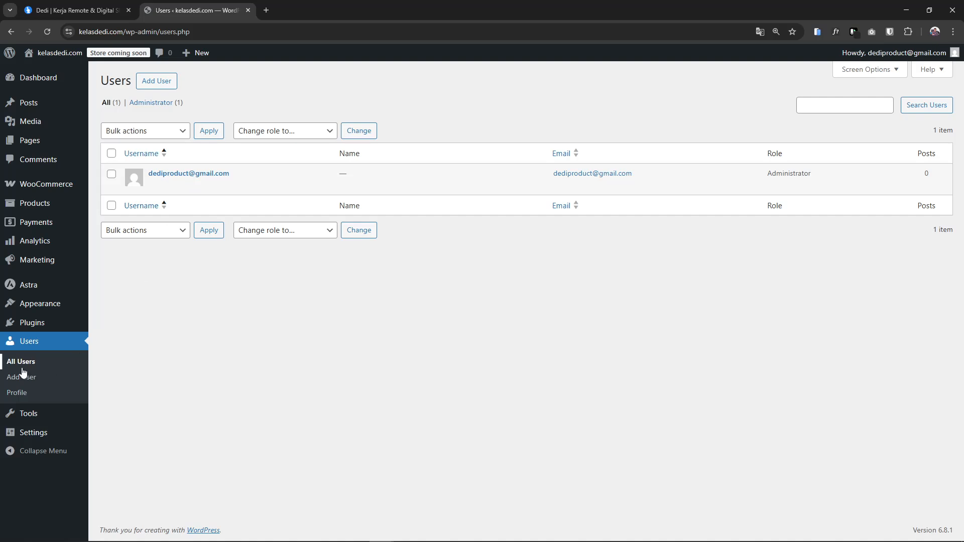
{"action": "mouse_move", "coordinate": [237, 166]}
{"action": "mouse_move", "coordinate": [153, 189]}
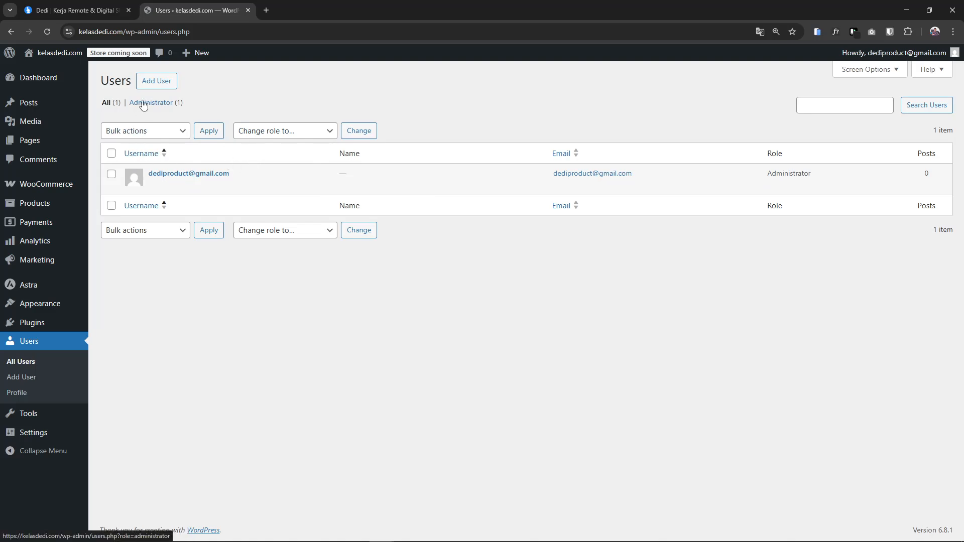
{"action": "left_click", "coordinate": [150, 81]}
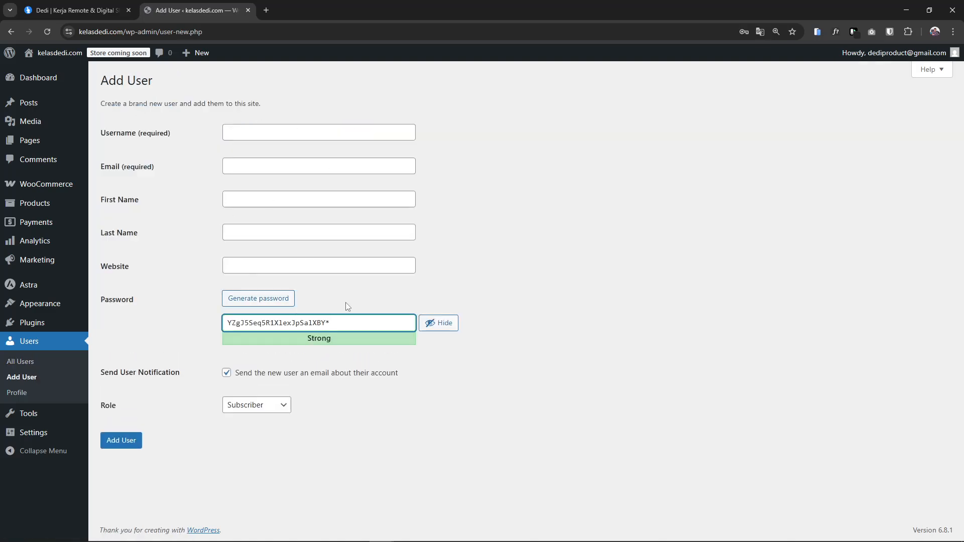
Look through the role options, keeping Subscriber, then regenerate the password several times
{"action": "left_click", "coordinate": [265, 407]}
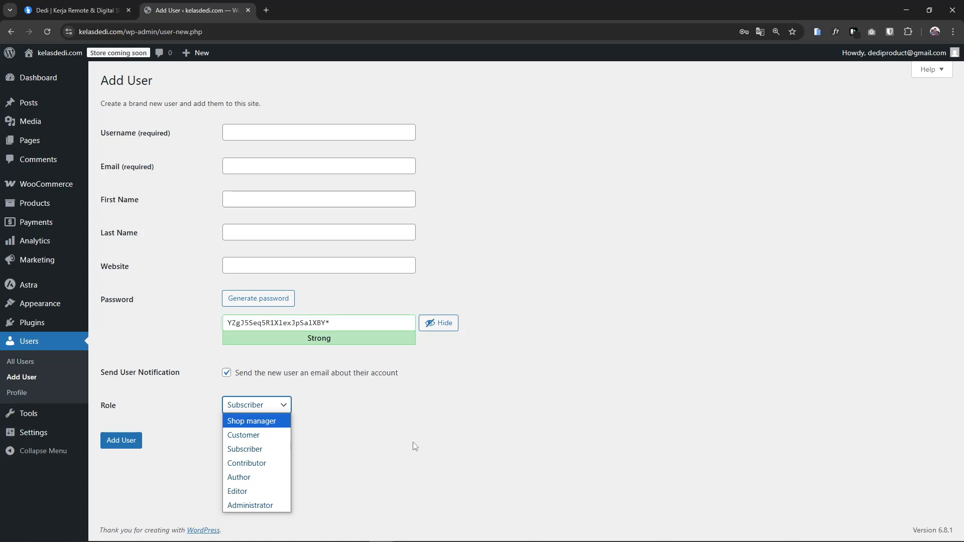
{"action": "left_click", "coordinate": [321, 427]}
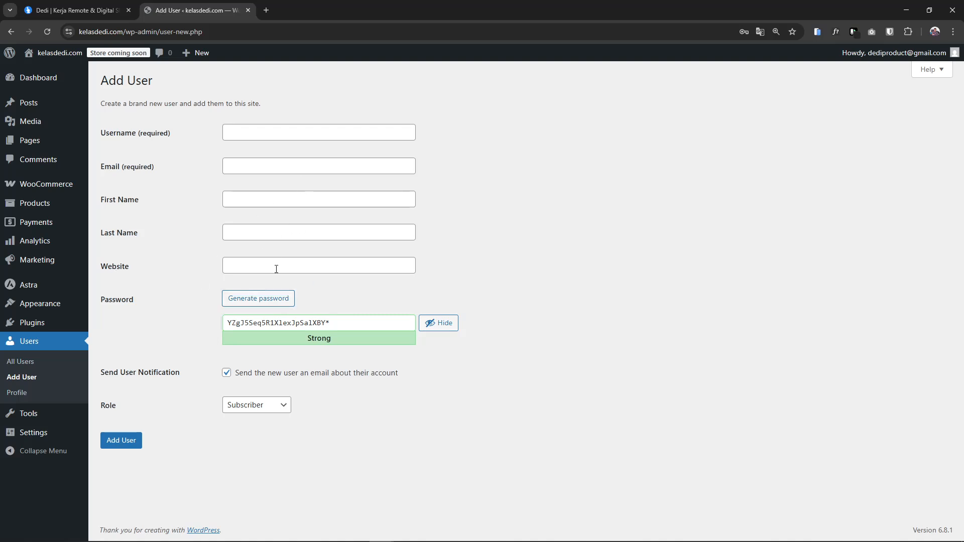
{"action": "left_click", "coordinate": [257, 301]}
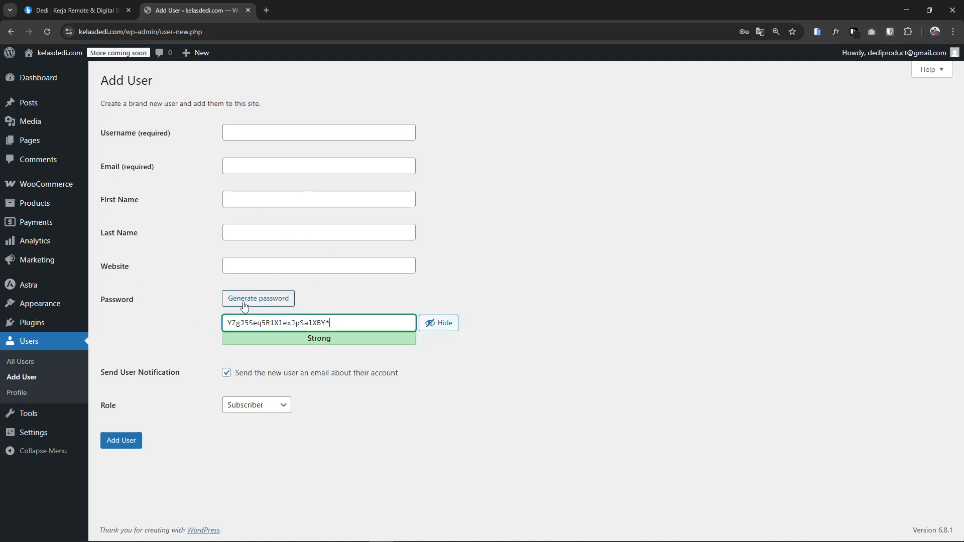
{"action": "left_click", "coordinate": [255, 301]}
{"action": "left_click", "coordinate": [251, 299]}
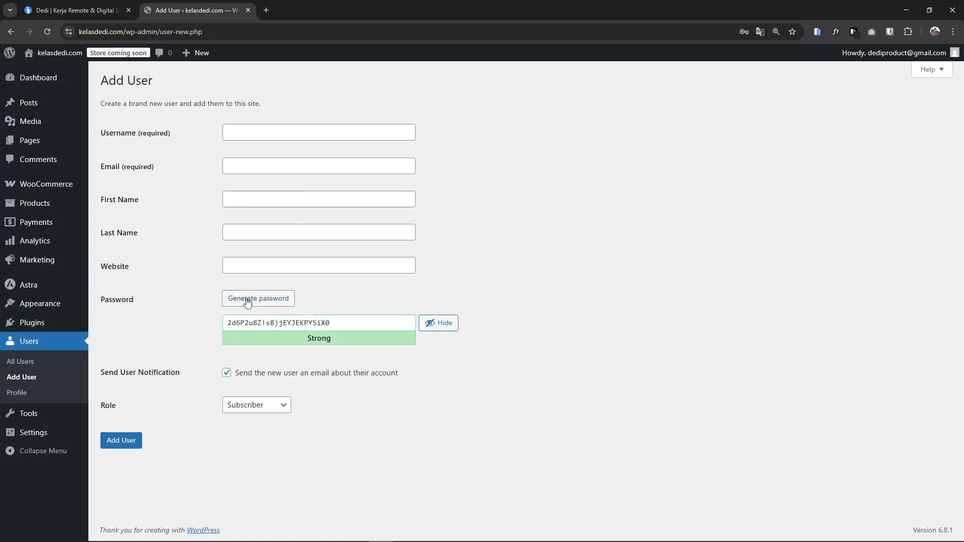
{"action": "left_click", "coordinate": [247, 300]}
{"action": "left_click", "coordinate": [248, 300]}
{"action": "left_click", "coordinate": [248, 300]}
{"action": "left_click", "coordinate": [249, 300]}
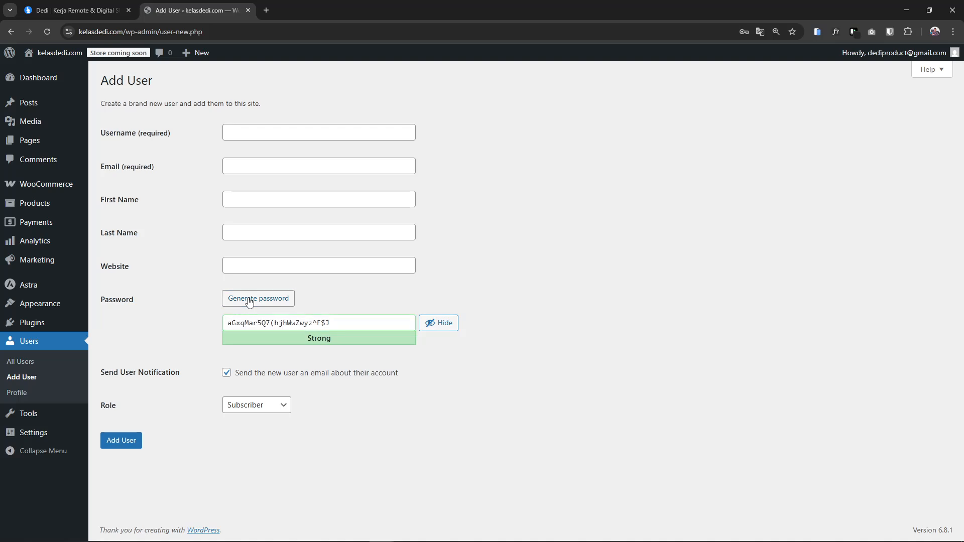
{"action": "left_click", "coordinate": [249, 302]}
{"action": "left_click", "coordinate": [249, 302]}
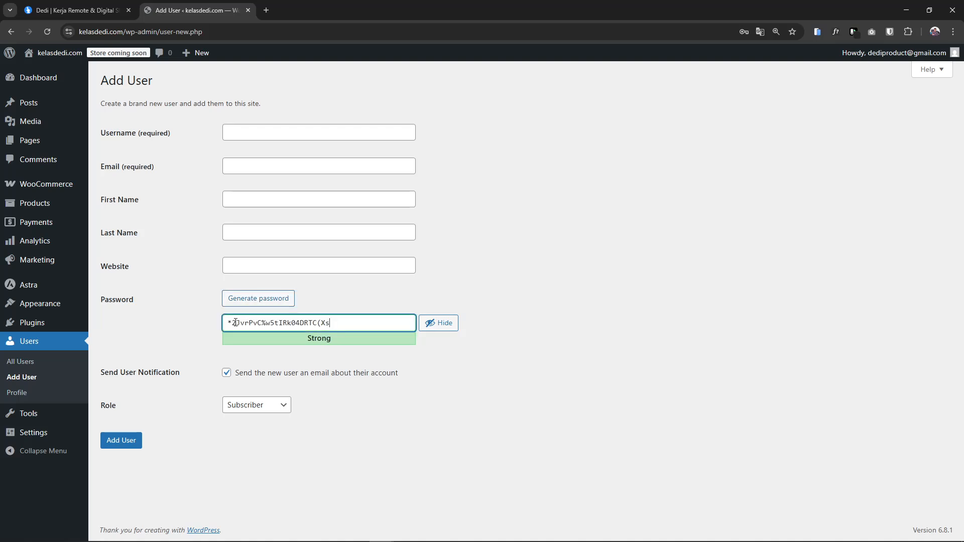
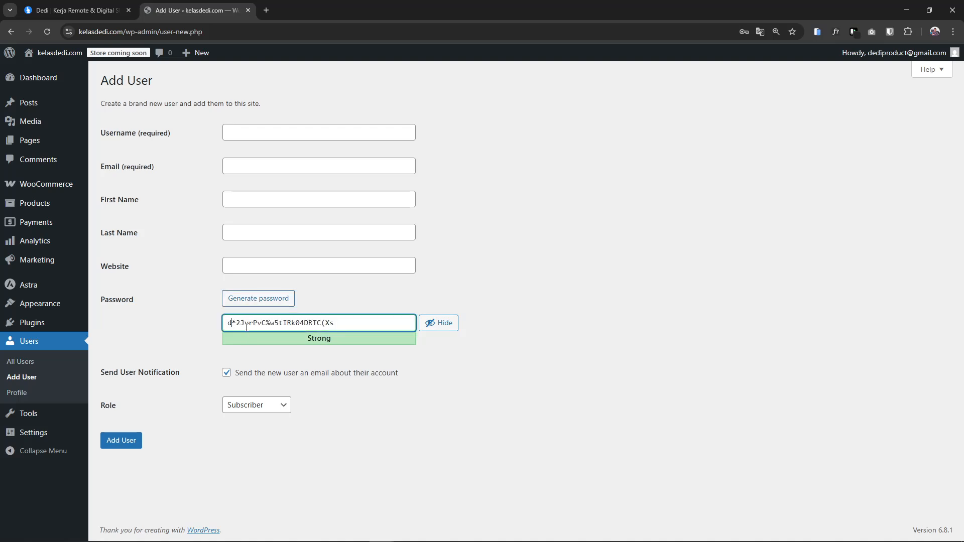
Clear the typed password text, generate fresh passwords, then head back to All Users unsaved
{"action": "key", "text": "ctrl+a"}
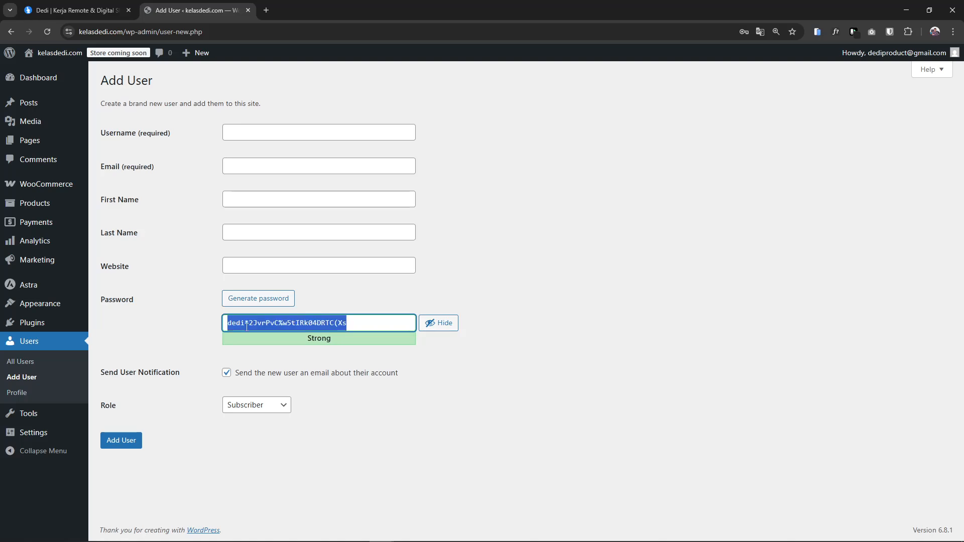
{"action": "key", "text": "BackSpace"}
{"action": "left_click", "coordinate": [251, 301]}
{"action": "left_click", "coordinate": [252, 302]}
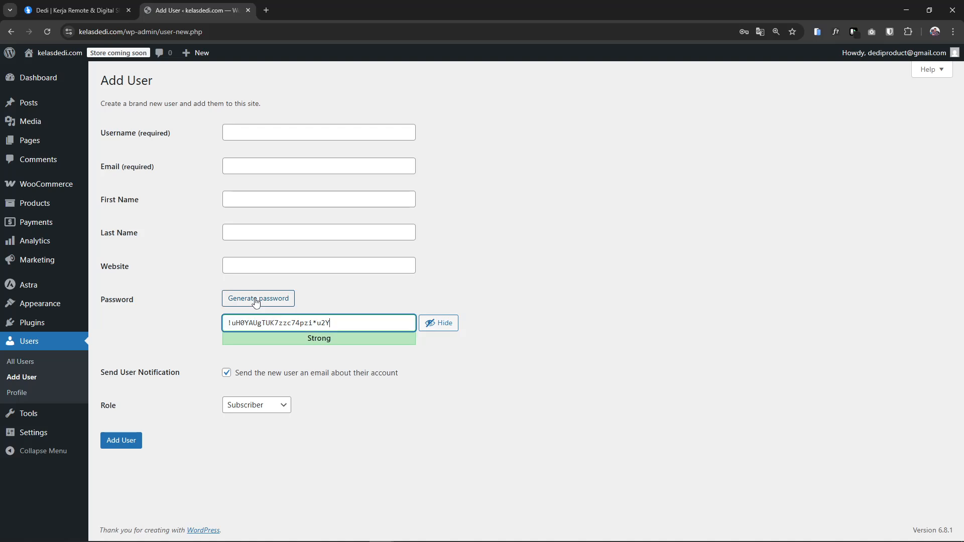
{"action": "left_click", "coordinate": [266, 301]}
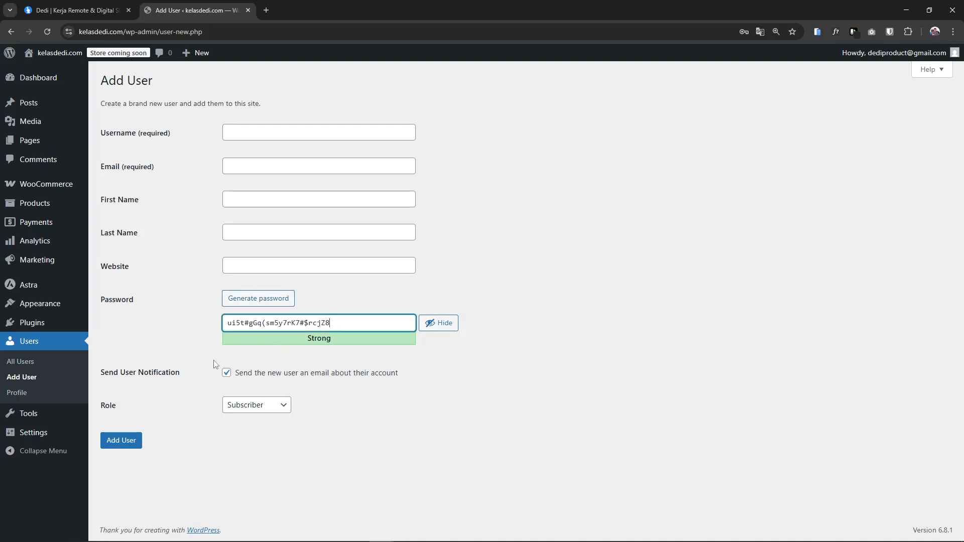
{"action": "left_click", "coordinate": [20, 361]}
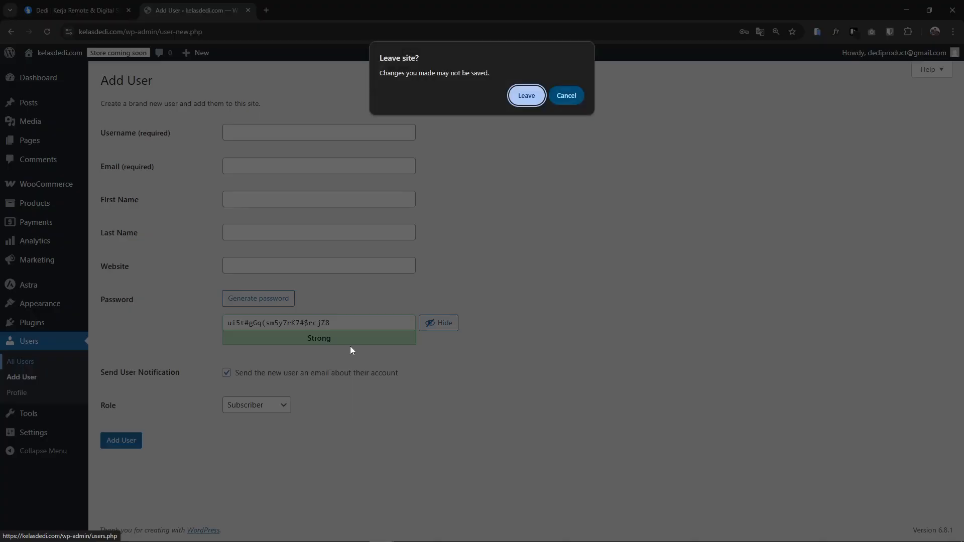
Leave the unsaved new-user form and go via Tools and Import to General Settings
{"action": "left_click", "coordinate": [528, 96]}
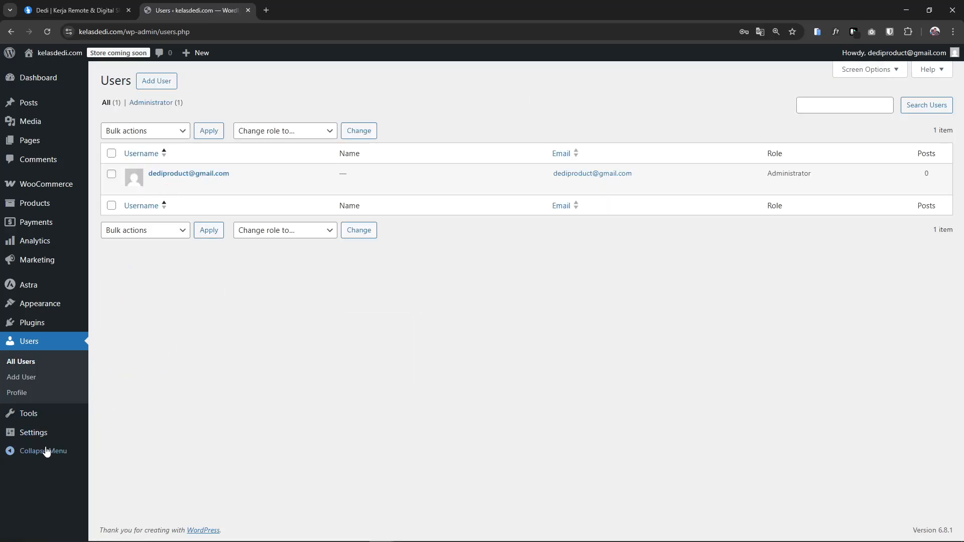
{"action": "left_click", "coordinate": [31, 416]}
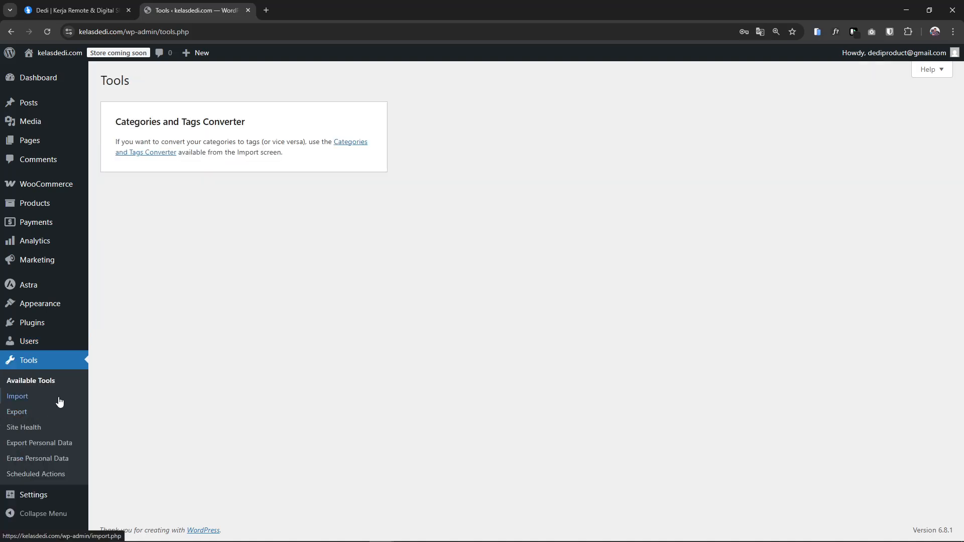
{"action": "left_click", "coordinate": [30, 403]}
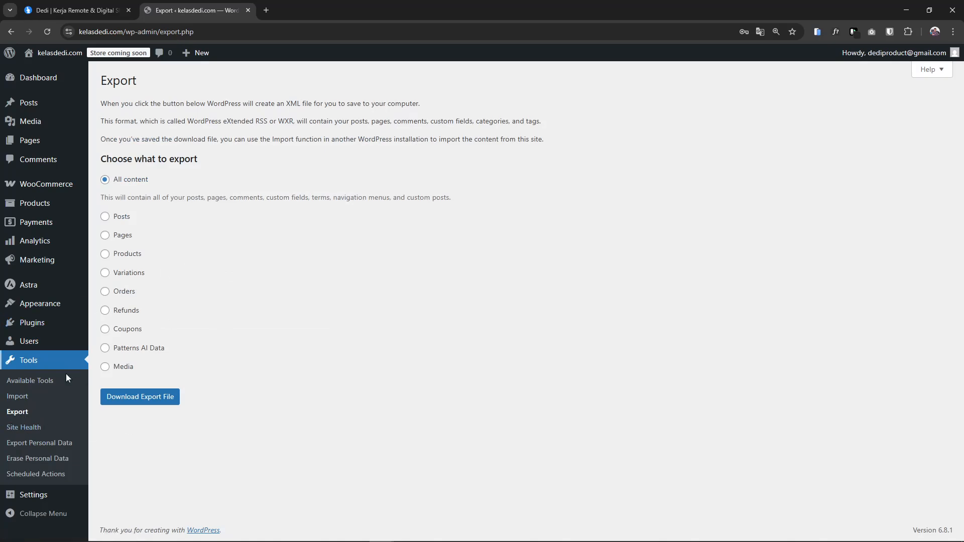
{"action": "left_click", "coordinate": [36, 500]}
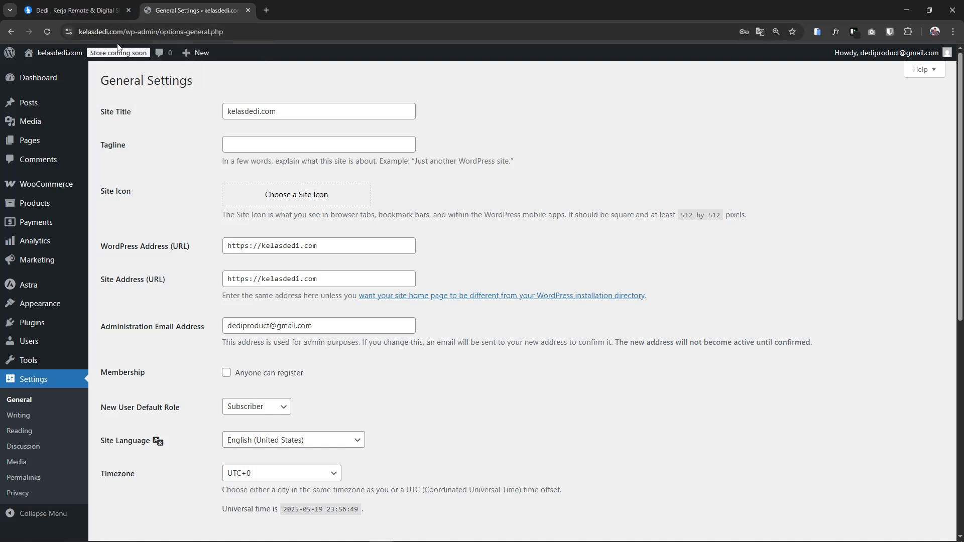
Set the site timezone to UTC+7
{"action": "scroll", "coordinate": [247, 320], "scroll_direction": "down", "scroll_amount": 2}
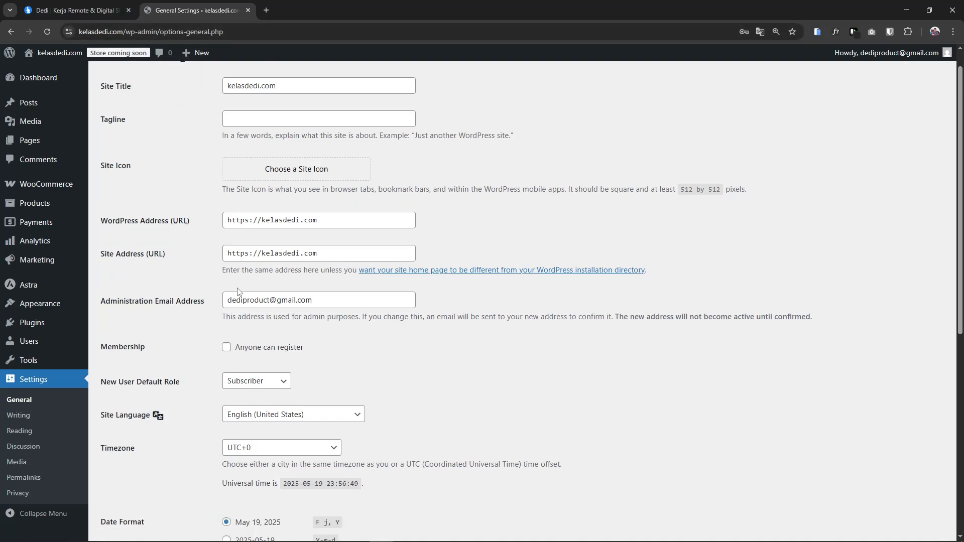
{"action": "scroll", "coordinate": [255, 297], "scroll_direction": "down", "scroll_amount": 5}
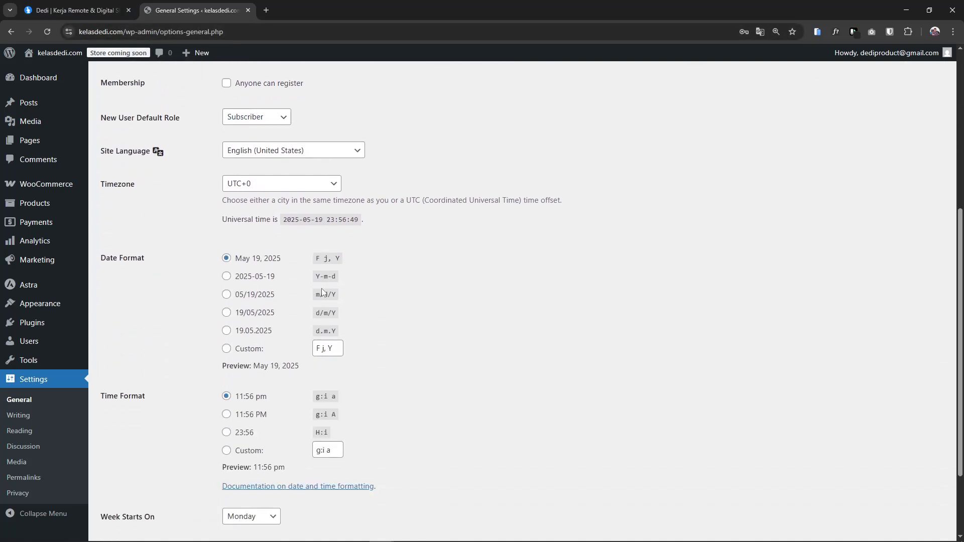
{"action": "scroll", "coordinate": [376, 278], "scroll_direction": "up", "scroll_amount": 1}
{"action": "left_click", "coordinate": [261, 172]}
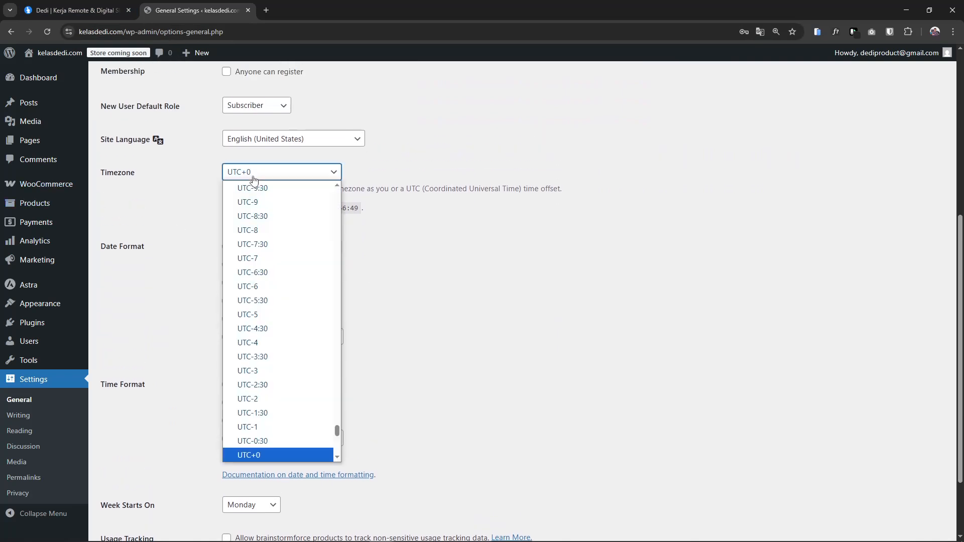
{"action": "scroll", "coordinate": [293, 323], "scroll_direction": "down", "scroll_amount": 3}
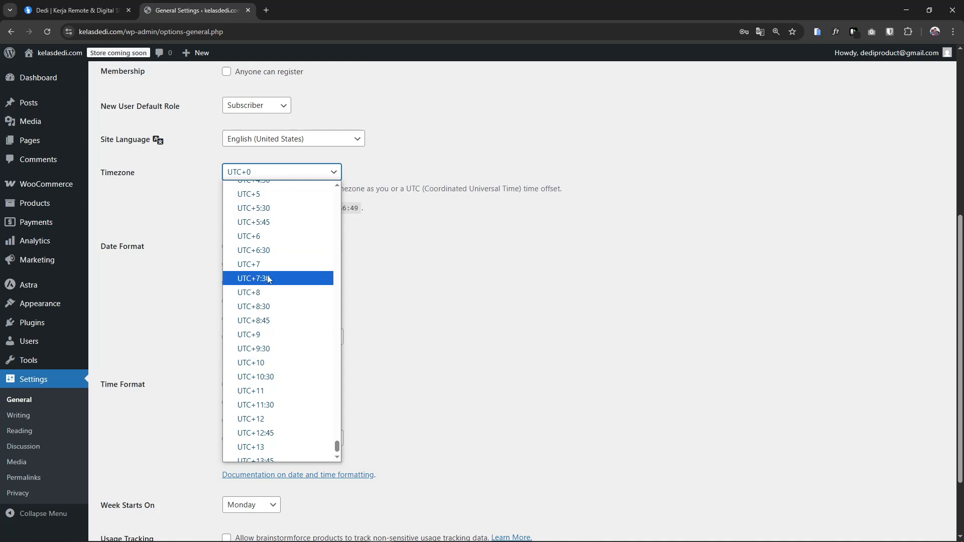
{"action": "left_click", "coordinate": [267, 276]}
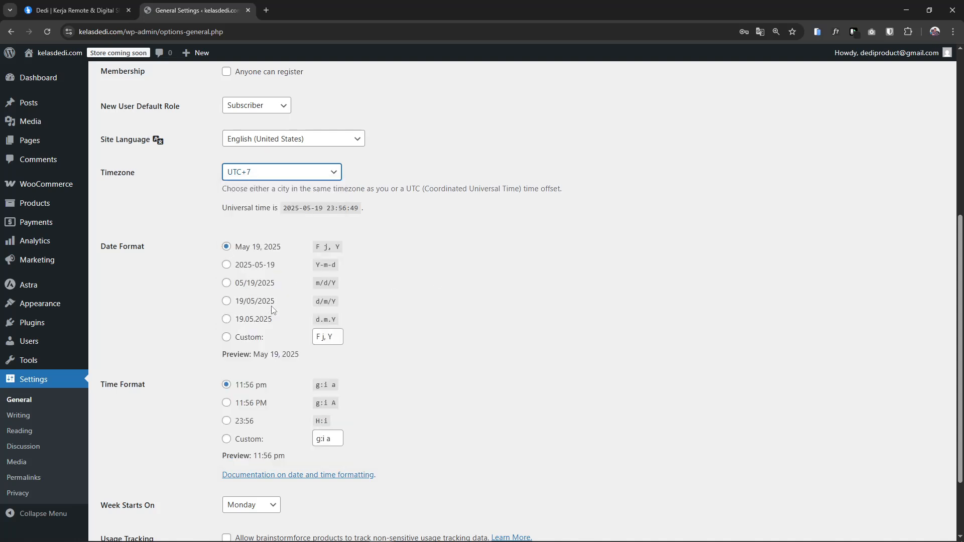
Choose the d/m/Y date format and 24-hour H:i time format, then save
{"action": "left_click", "coordinate": [237, 301]}
{"action": "scroll", "coordinate": [477, 307], "scroll_direction": "down", "scroll_amount": 2}
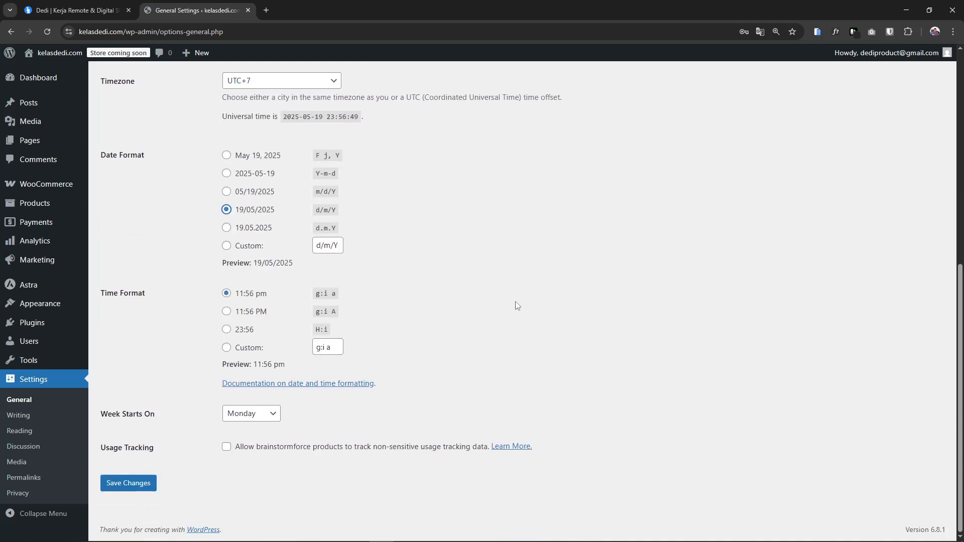
{"action": "left_click", "coordinate": [236, 330]}
{"action": "left_click", "coordinate": [129, 485]}
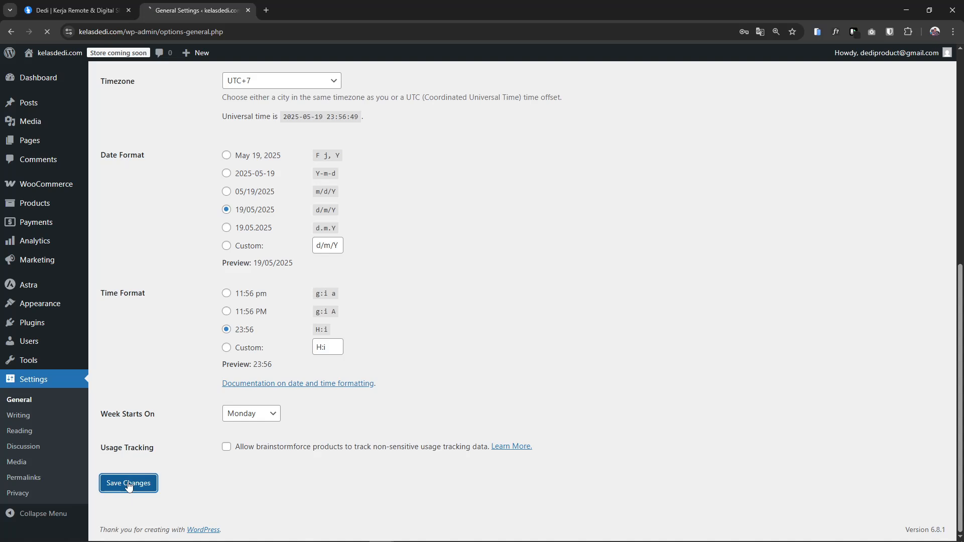
{"action": "left_click", "coordinate": [20, 436]}
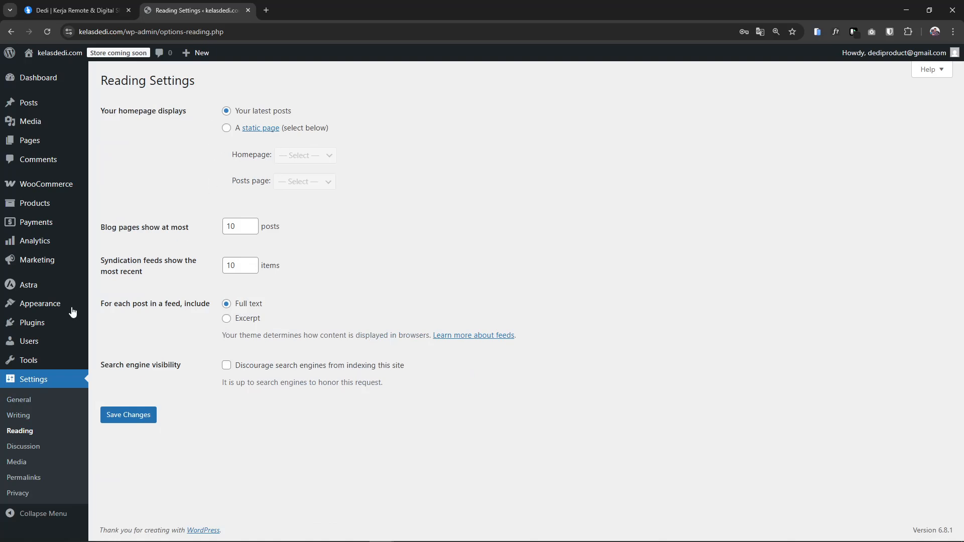
Save Post name (/%postname%/) as the permalink structure, then return to the Dashboard
{"action": "left_click", "coordinate": [23, 477]}
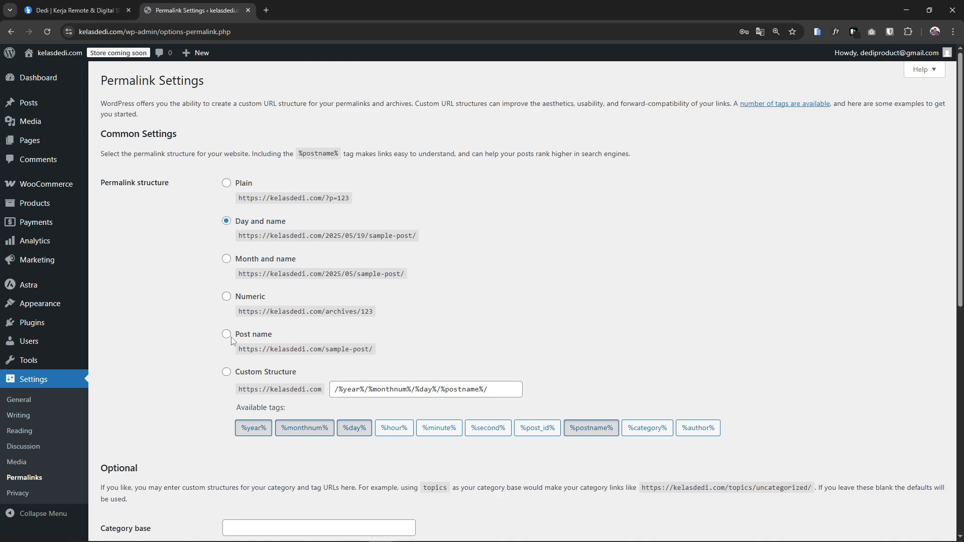
{"action": "left_click", "coordinate": [229, 335]}
{"action": "scroll", "coordinate": [510, 326], "scroll_direction": "down", "scroll_amount": 4}
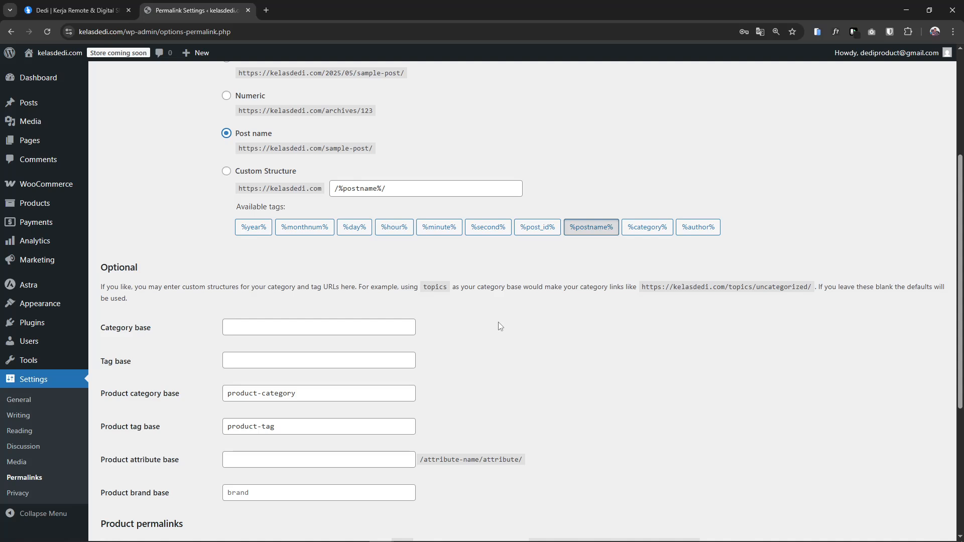
{"action": "scroll", "coordinate": [498, 322], "scroll_direction": "up", "scroll_amount": 3}
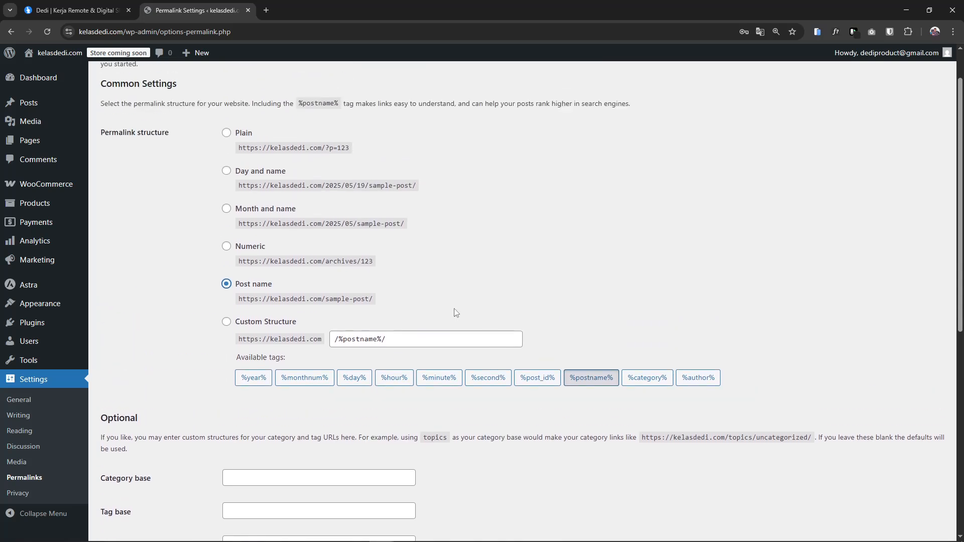
{"action": "scroll", "coordinate": [547, 289], "scroll_direction": "down", "scroll_amount": 8}
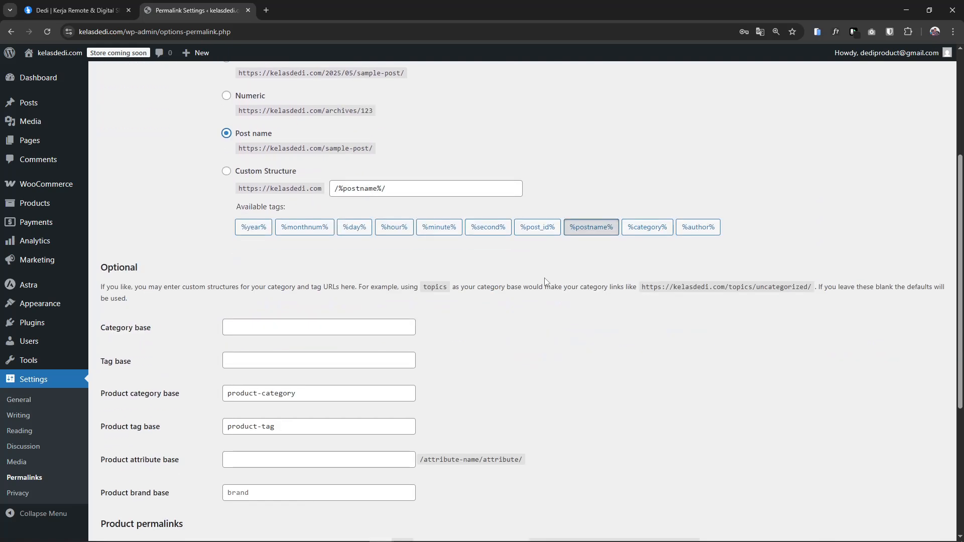
{"action": "left_click", "coordinate": [132, 485]}
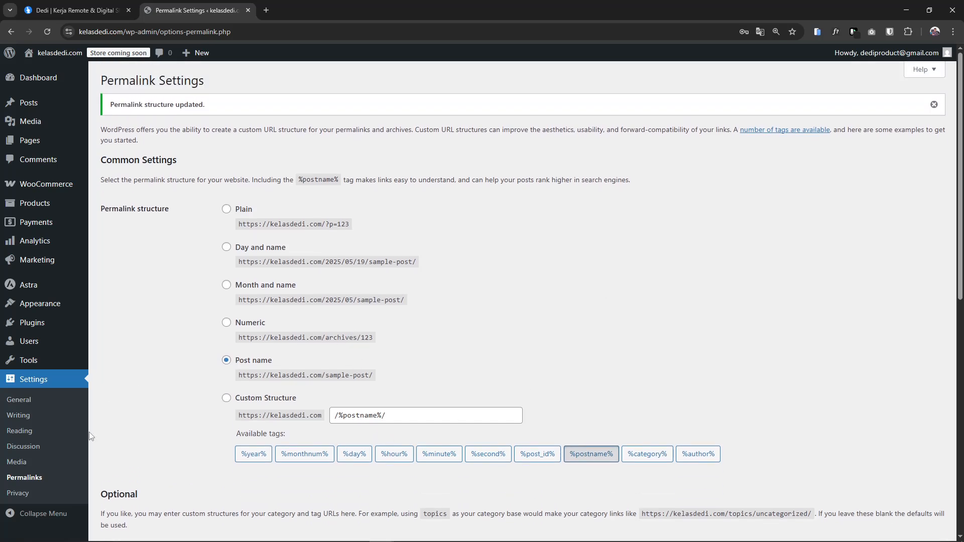
{"action": "scroll", "coordinate": [72, 451], "scroll_direction": "down", "scroll_amount": 5}
{"action": "scroll", "coordinate": [200, 407], "scroll_direction": "up", "scroll_amount": 5}
{"action": "left_click", "coordinate": [50, 85]}
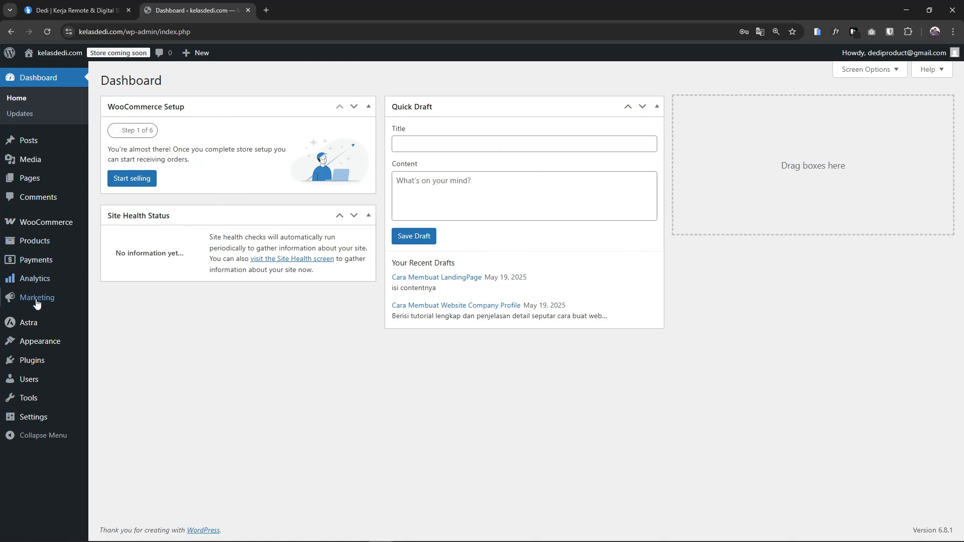
Deactivate WooCommerce on the Plugins page and go back to the Dashboard
{"action": "left_click", "coordinate": [41, 362]}
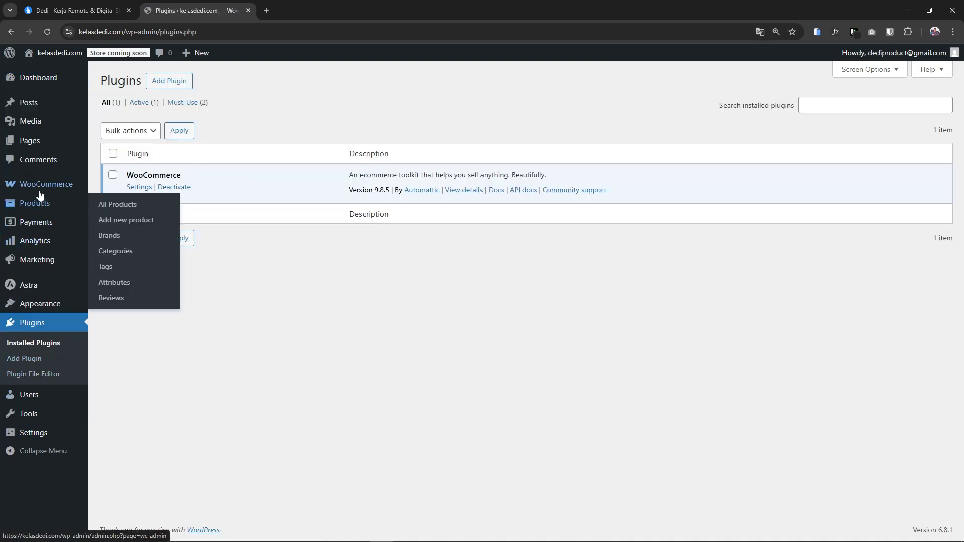
{"action": "left_click", "coordinate": [172, 188]}
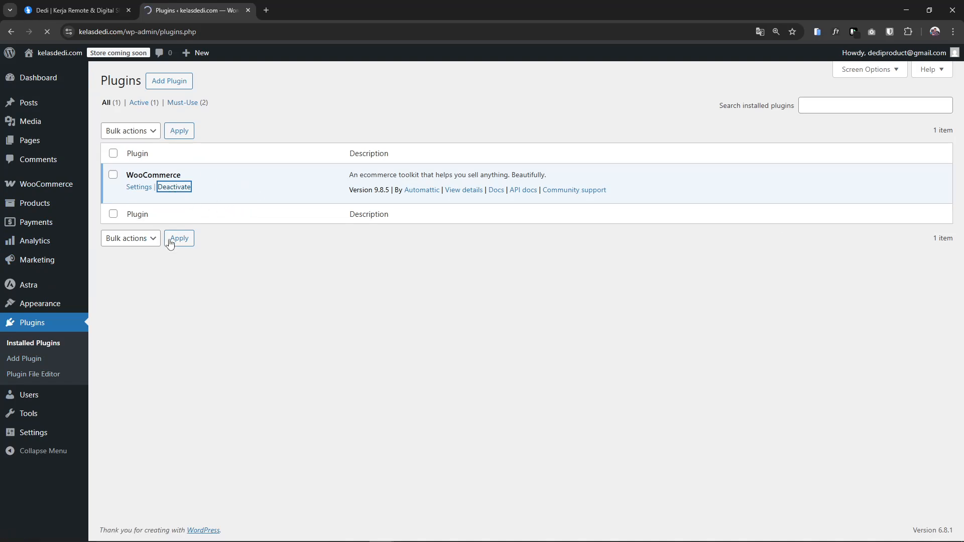
{"action": "left_click", "coordinate": [33, 82]}
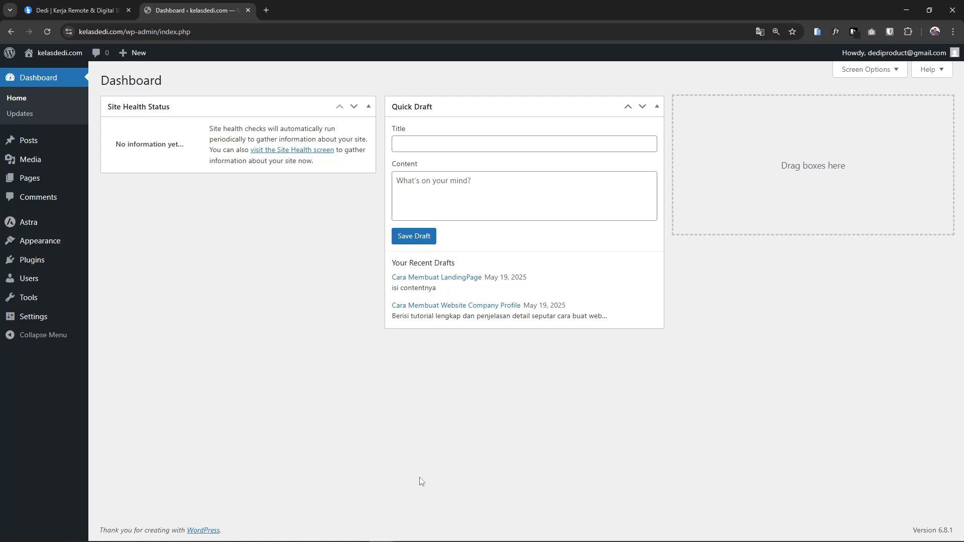
{"action": "mouse_move", "coordinate": [358, 535]}
Switch to the live website's tab and look over its homepage
{"action": "left_click", "coordinate": [76, 10]}
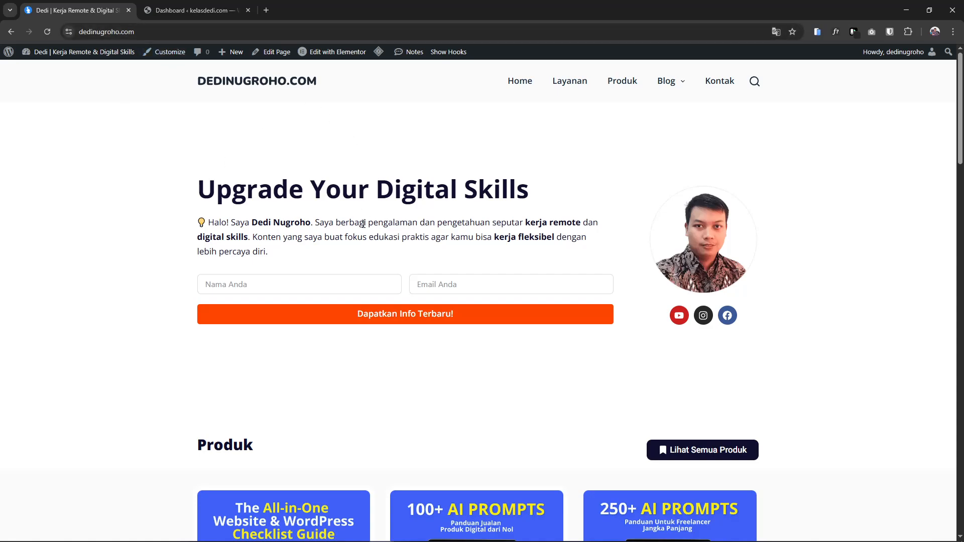
{"action": "scroll", "coordinate": [362, 222], "scroll_direction": "down", "scroll_amount": 15}
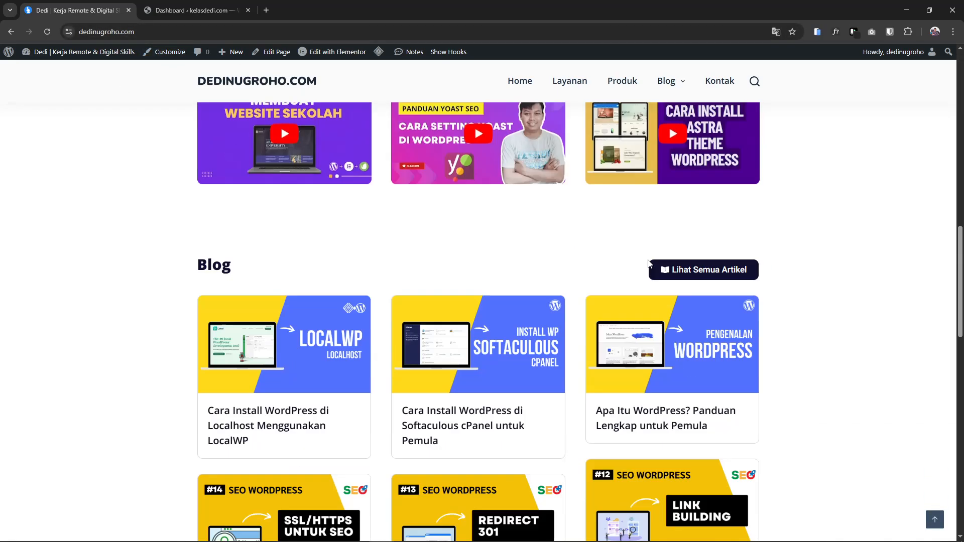
{"action": "scroll", "coordinate": [649, 263], "scroll_direction": "up", "scroll_amount": 10}
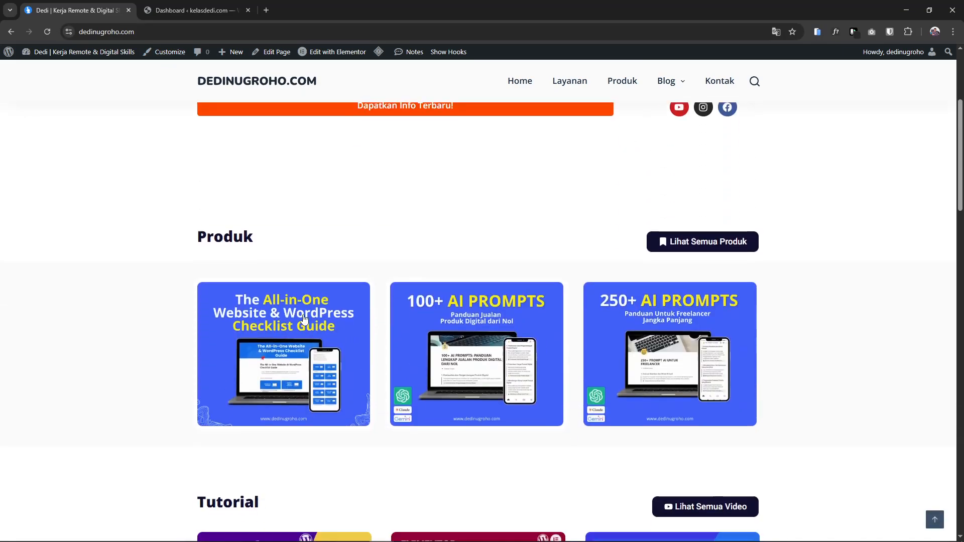
{"action": "scroll", "coordinate": [304, 318], "scroll_direction": "down", "scroll_amount": 20}
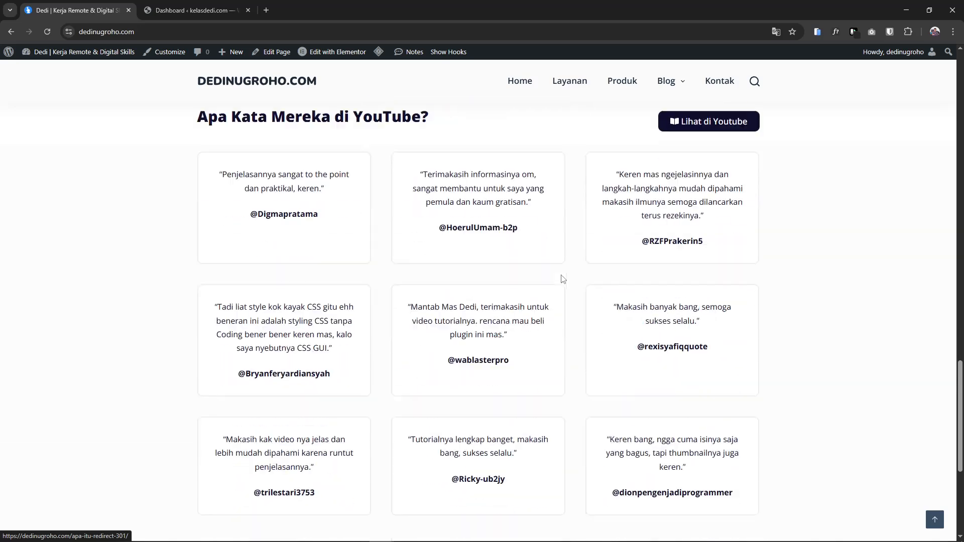
{"action": "scroll", "coordinate": [563, 280], "scroll_direction": "down", "scroll_amount": 2}
{"action": "scroll", "coordinate": [630, 209], "scroll_direction": "up", "scroll_amount": 6}
Visit the Kontak page, then return to the homepage via the site logo
{"action": "left_click", "coordinate": [722, 81]}
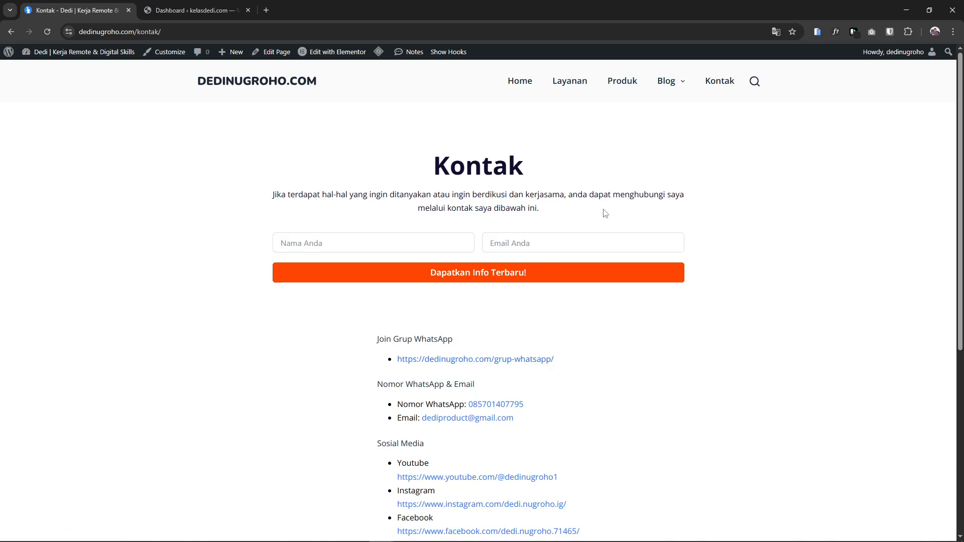
{"action": "left_click", "coordinate": [257, 88]}
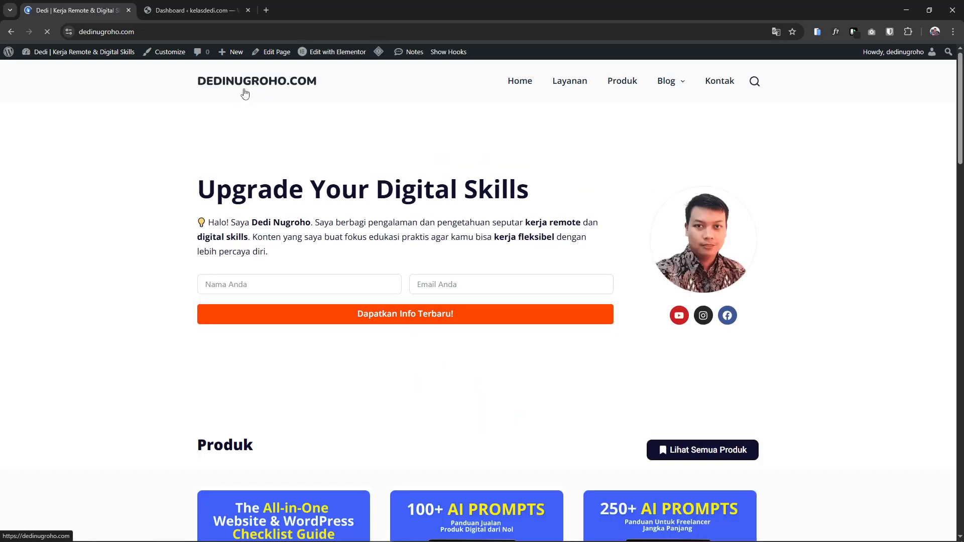
{"action": "scroll", "coordinate": [752, 315], "scroll_direction": "down", "scroll_amount": 8}
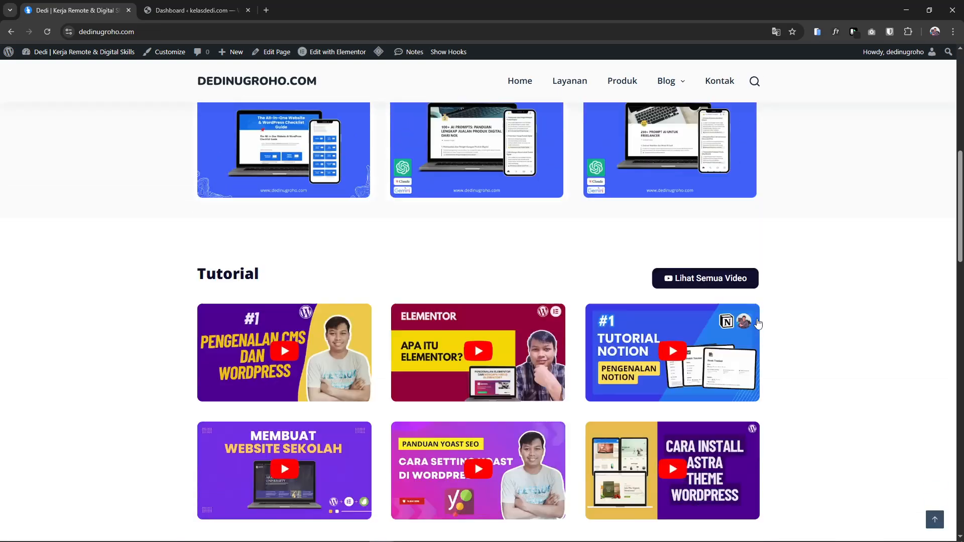
{"action": "scroll", "coordinate": [753, 332], "scroll_direction": "up", "scroll_amount": 8}
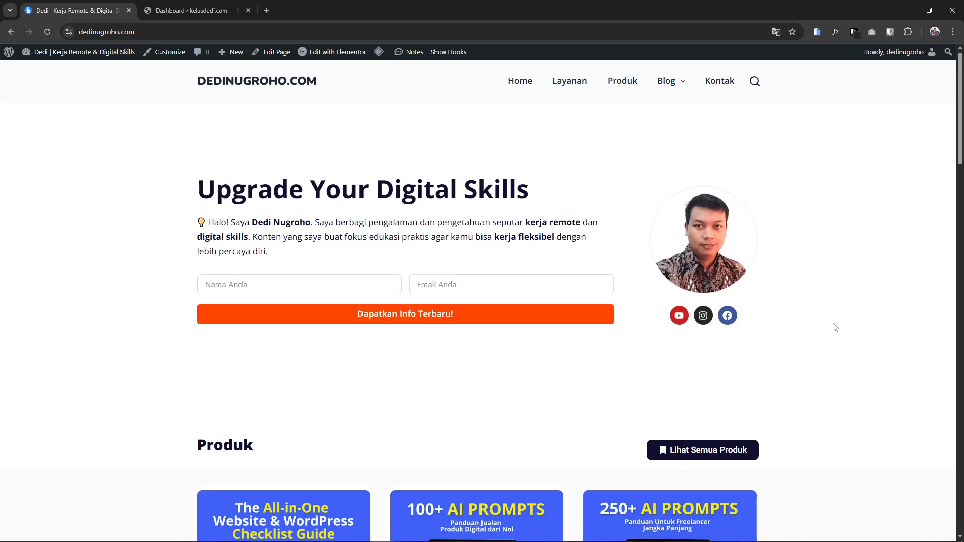